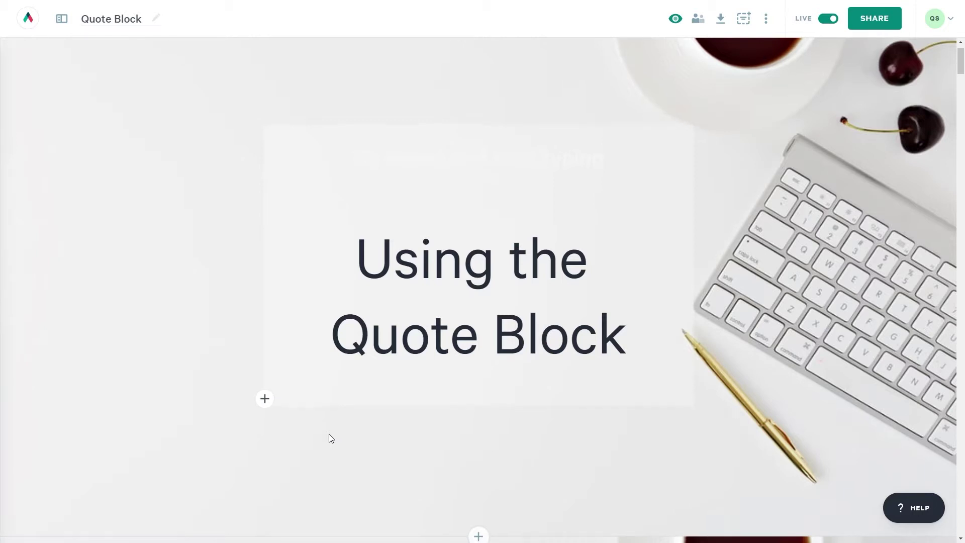
Open the new-block chooser below the 'Using the Quote Block' title.
{"action": "scroll", "coordinate": [329, 439], "scroll_direction": "down", "scroll_amount": 3}
{"action": "left_click", "coordinate": [478, 388]}
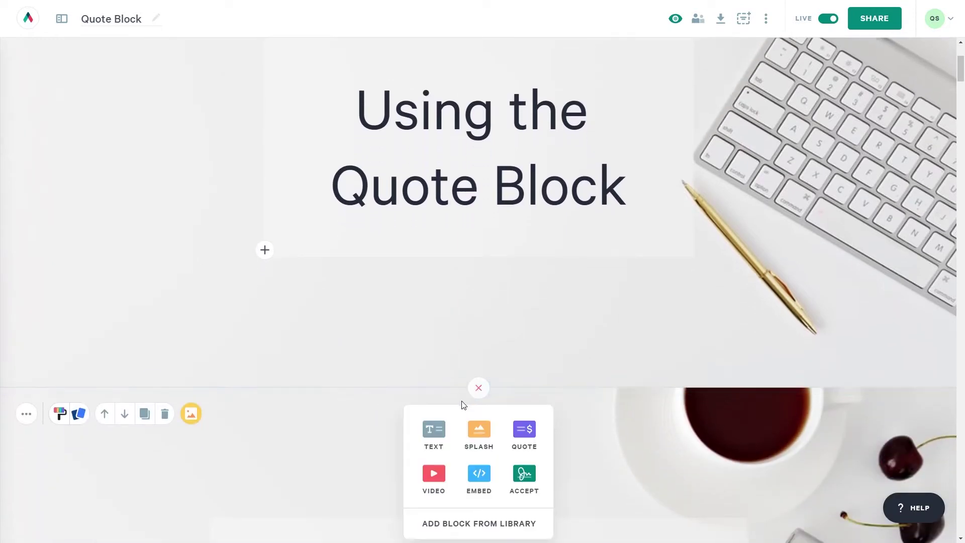
Add a Combined Plans and Quote block and set its currency to USD.
{"action": "left_click", "coordinate": [520, 432]}
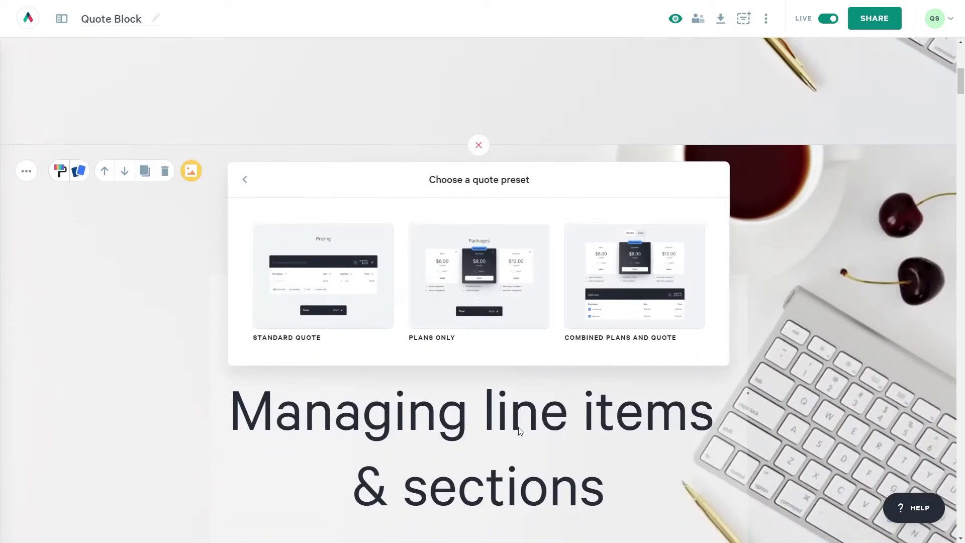
{"action": "left_click", "coordinate": [638, 302]}
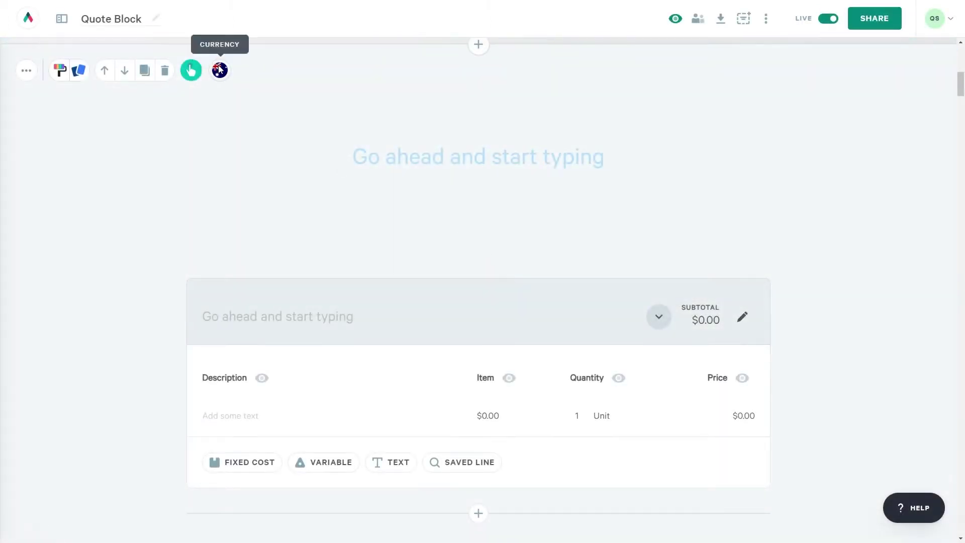
{"action": "left_click", "coordinate": [220, 70]}
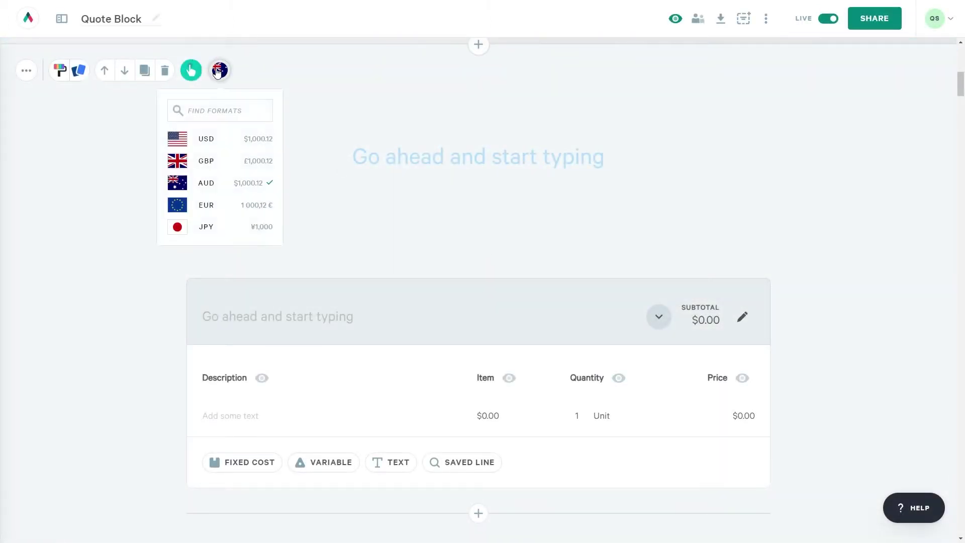
{"action": "left_click", "coordinate": [223, 138]}
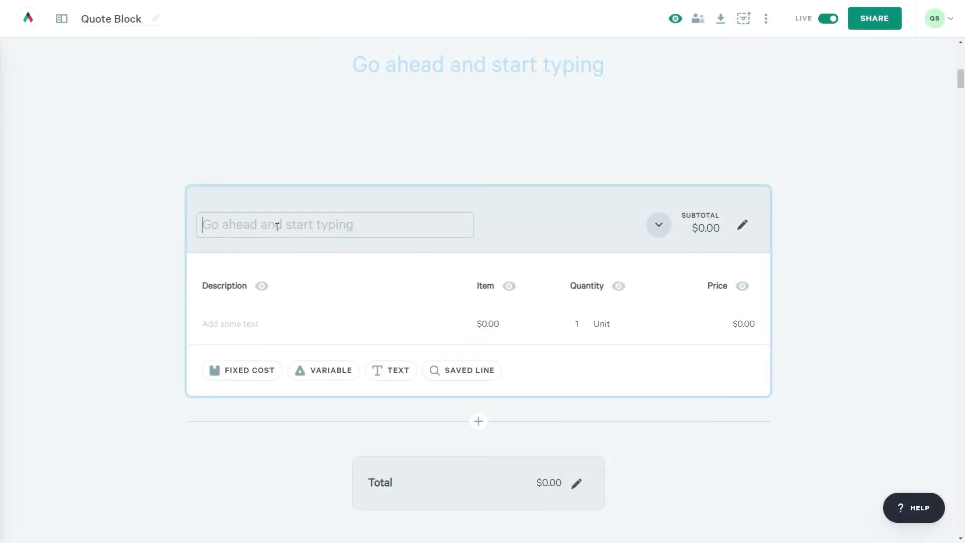
Name the first section 'Section 1' and add a table section named 'Section 2' below it.
{"action": "type", "text": "Section 1"}
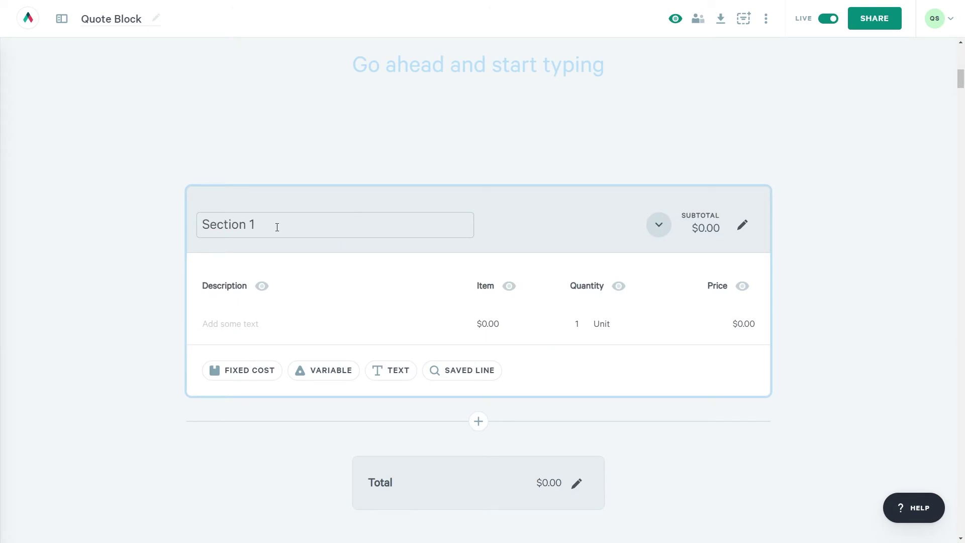
{"action": "left_click", "coordinate": [480, 423]}
{"action": "left_click", "coordinate": [463, 446]}
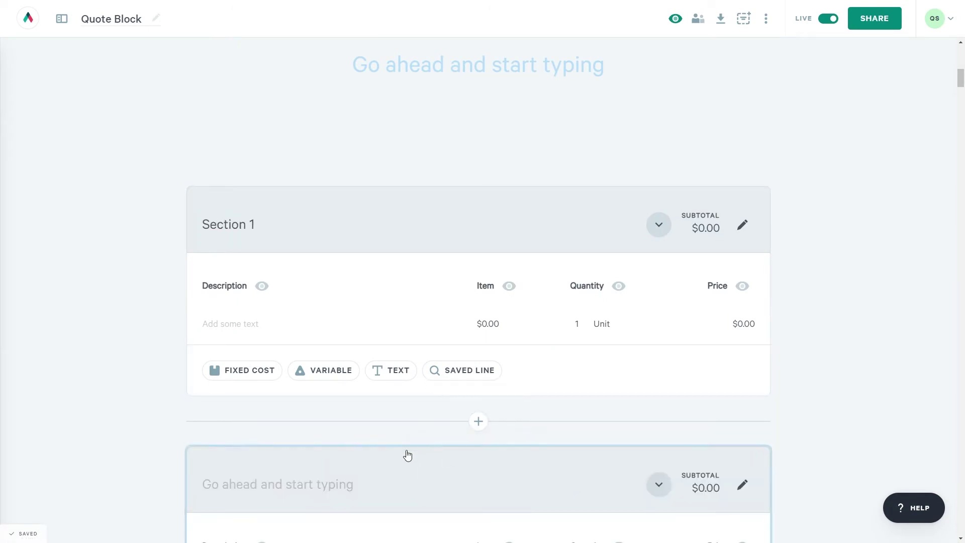
{"action": "scroll", "coordinate": [402, 452], "scroll_direction": "down", "scroll_amount": 3}
{"action": "left_click", "coordinate": [323, 335]}
{"action": "type", "text": "Section 2"}
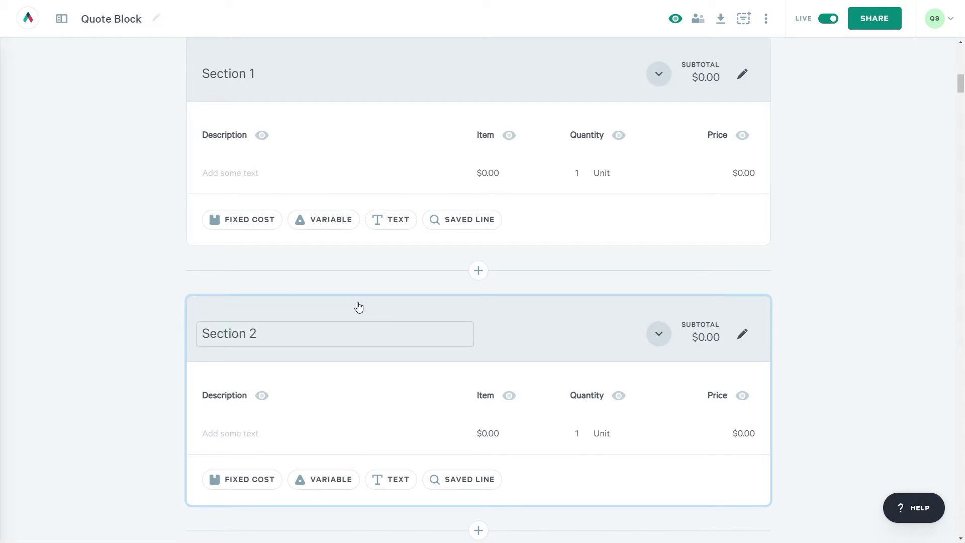
Move Section 2 above Section 1, then put Section 1 back on top.
{"action": "left_click", "coordinate": [484, 300]}
{"action": "left_click", "coordinate": [421, 271]}
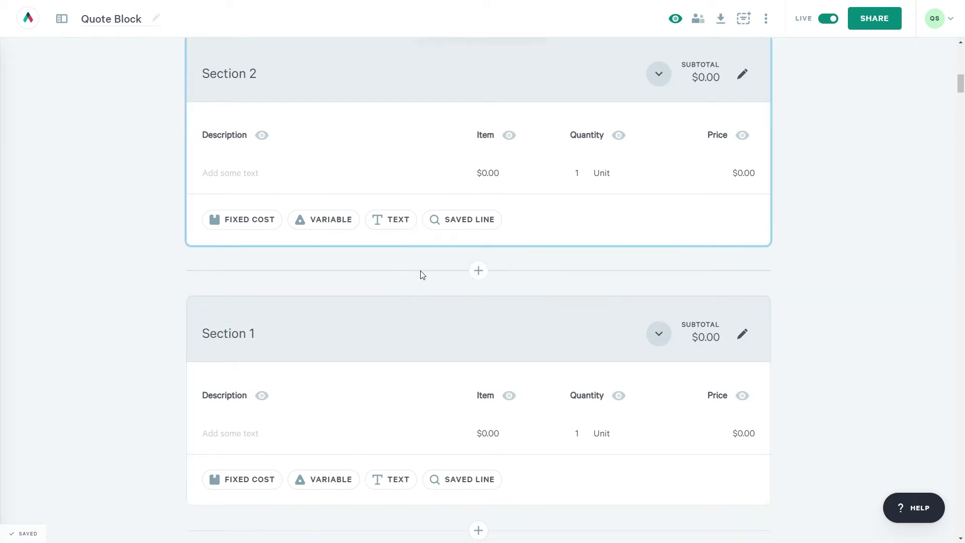
{"action": "left_click", "coordinate": [330, 307]}
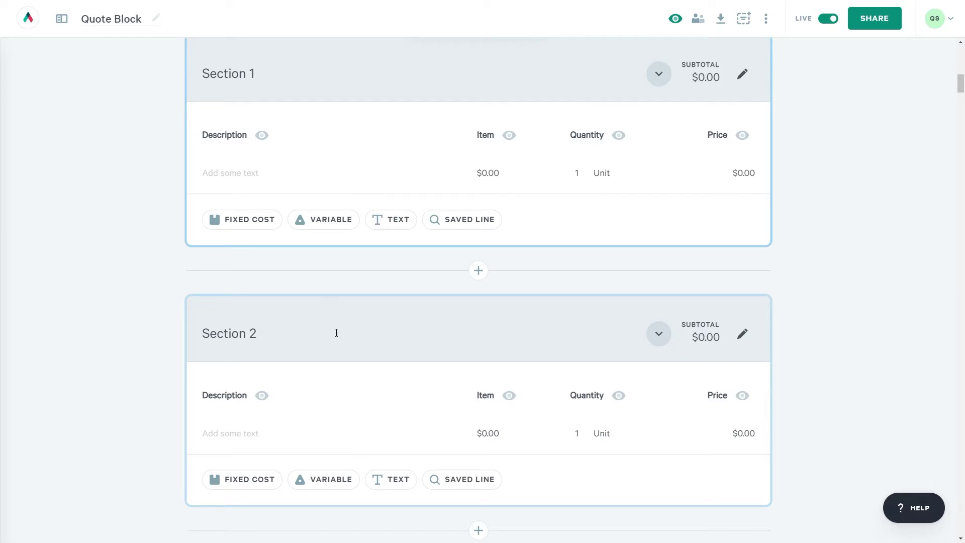
{"action": "scroll", "coordinate": [358, 373], "scroll_direction": "down", "scroll_amount": 3}
{"action": "left_click", "coordinate": [485, 385]}
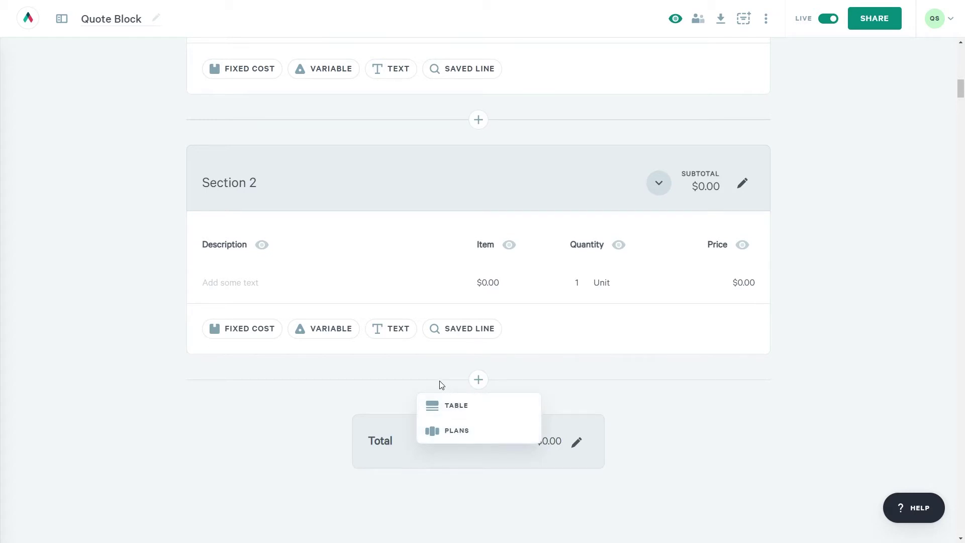
Duplicate Section 2, then delete the copied section.
{"action": "scroll", "coordinate": [439, 383], "scroll_direction": "up", "scroll_amount": 1}
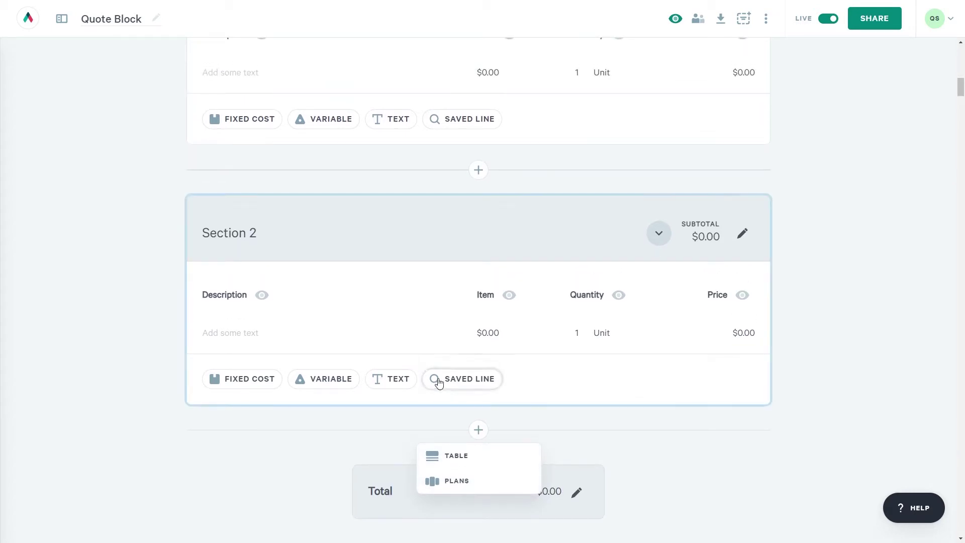
{"action": "left_click", "coordinate": [454, 207]}
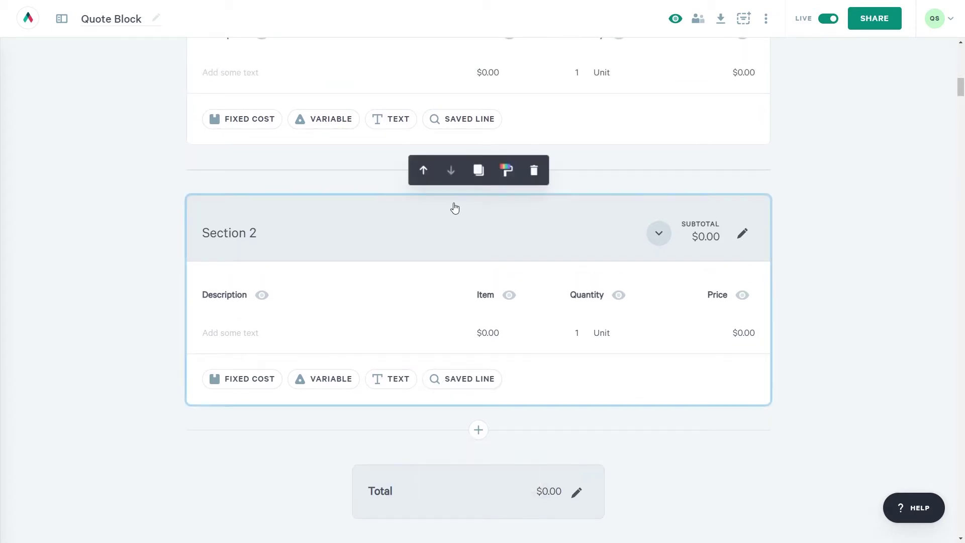
{"action": "left_click", "coordinate": [483, 179]}
{"action": "scroll", "coordinate": [458, 263], "scroll_direction": "down", "scroll_amount": 4}
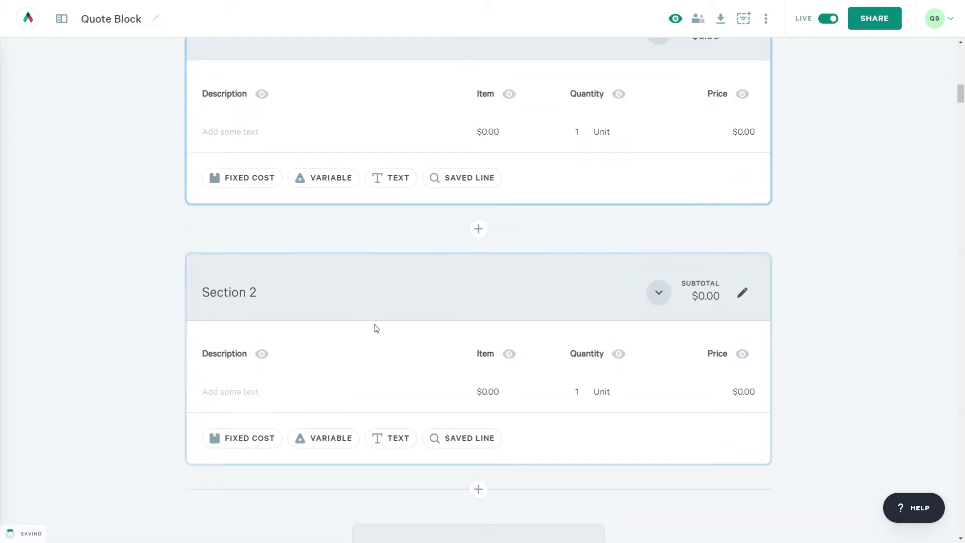
{"action": "left_click", "coordinate": [303, 393]}
{"action": "left_click", "coordinate": [419, 256]}
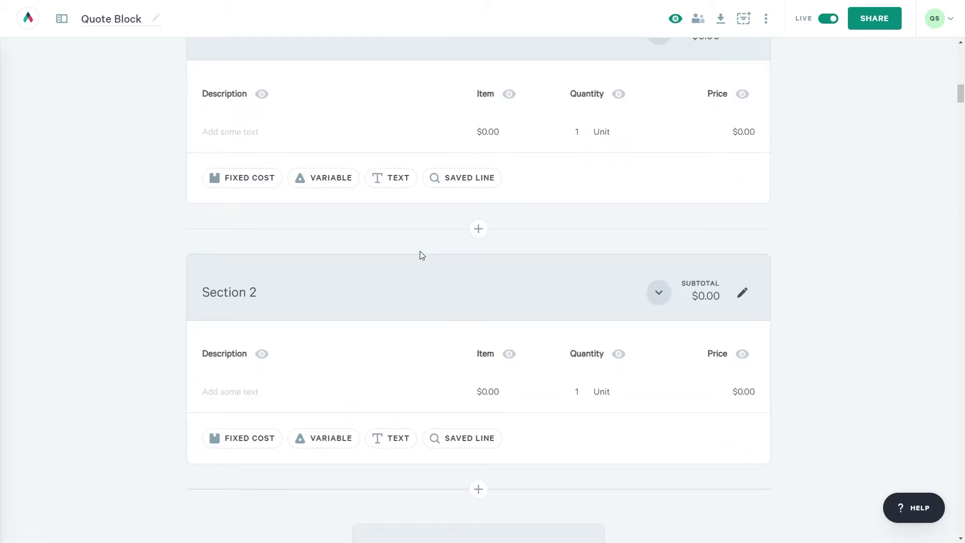
{"action": "left_click", "coordinate": [534, 229]}
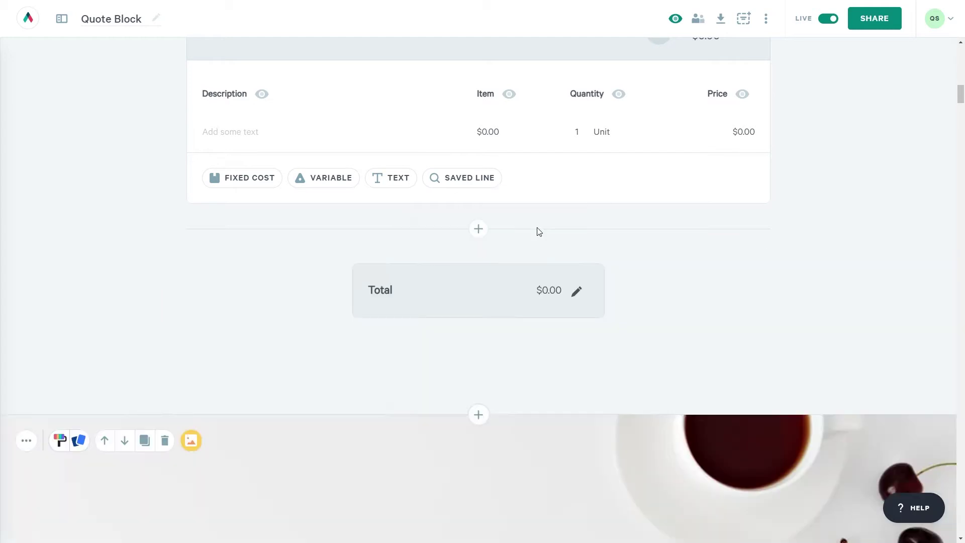
{"action": "scroll", "coordinate": [518, 257], "scroll_direction": "up", "scroll_amount": 7}
Enter a Bananas line in Section 1 with a quantity of 3.
{"action": "scroll", "coordinate": [519, 258], "scroll_direction": "up", "scroll_amount": 1}
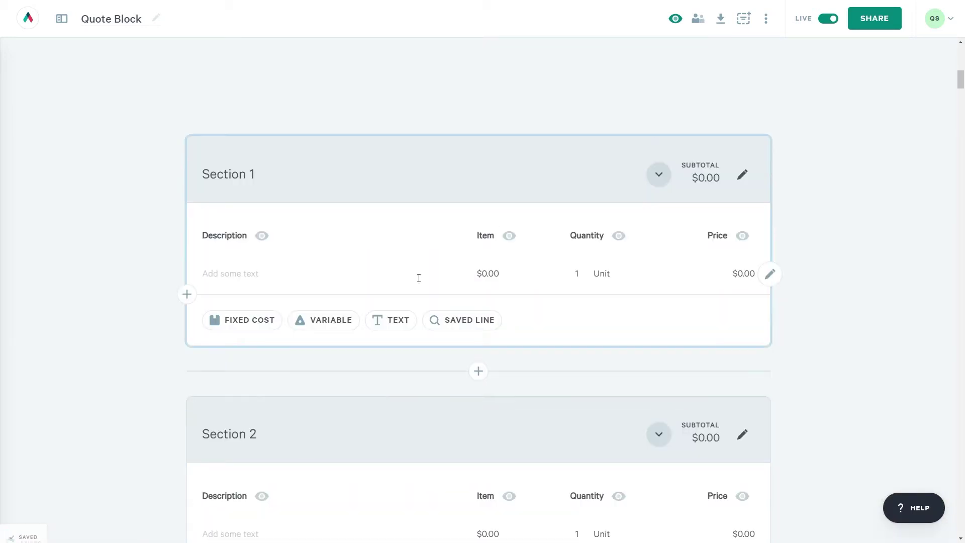
{"action": "left_click", "coordinate": [312, 271]}
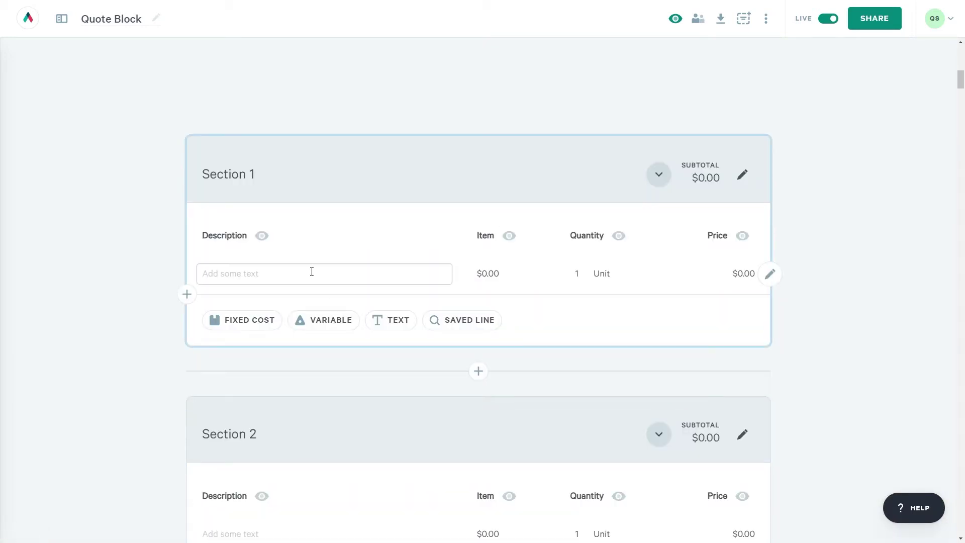
{"action": "type", "text": "Bananas"}
{"action": "key", "text": "Tab"}
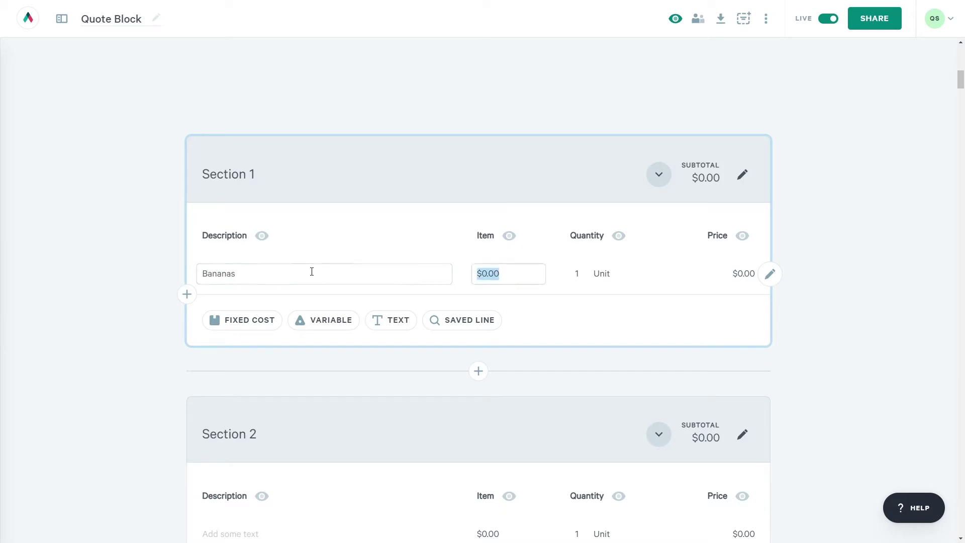
{"action": "type", "text": "4"}
{"action": "key", "text": "Tab"}
{"action": "type", "text": "2"}
{"action": "key", "text": "BackSpace"}
{"action": "type", "text": "3"}
{"action": "key", "text": "Tab"}
Correct the Bananas item cost to $5.00 and change its unit to Fruits.
{"action": "left_click", "coordinate": [486, 276]}
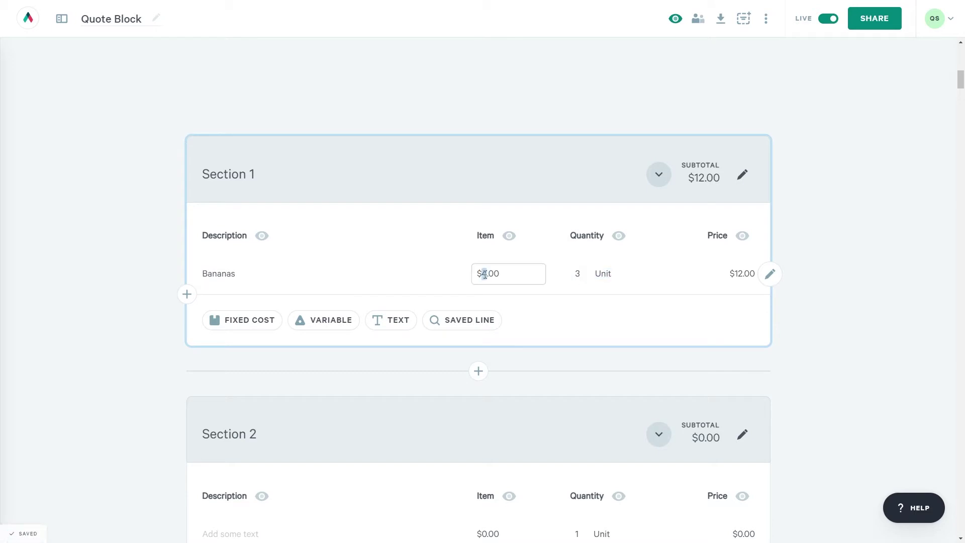
{"action": "type", "text": "5"}
{"action": "left_click", "coordinate": [477, 293]}
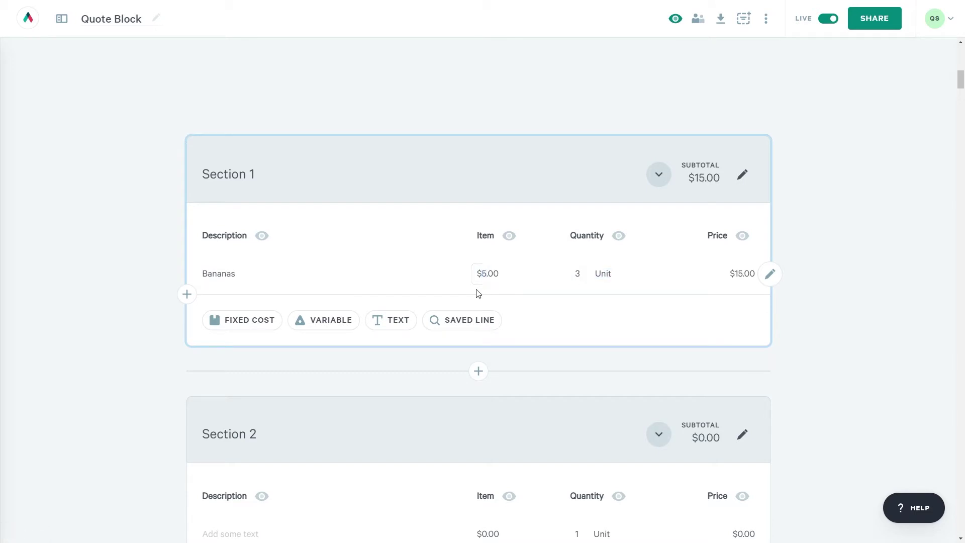
{"action": "double_click", "coordinate": [608, 273]}
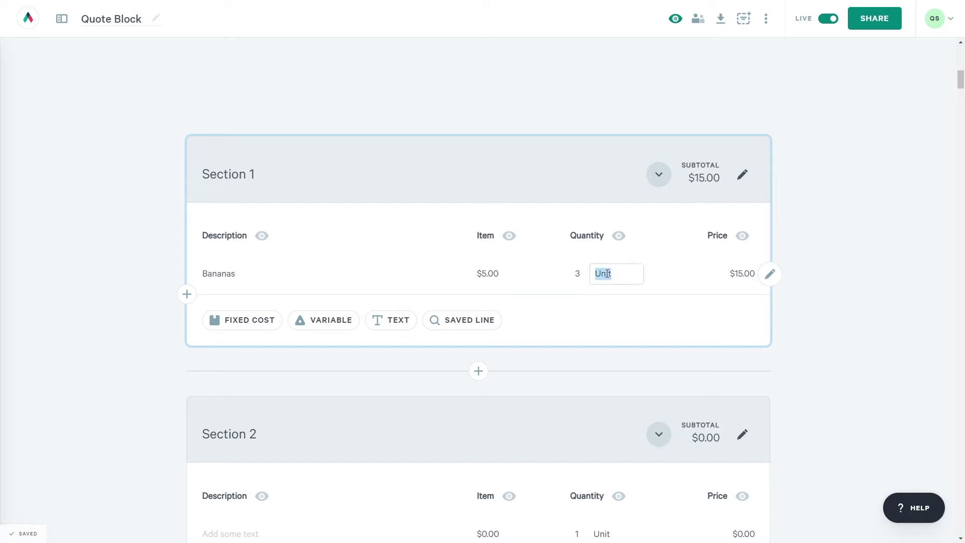
{"action": "type", "text": "Fruits"}
{"action": "left_click", "coordinate": [609, 300]}
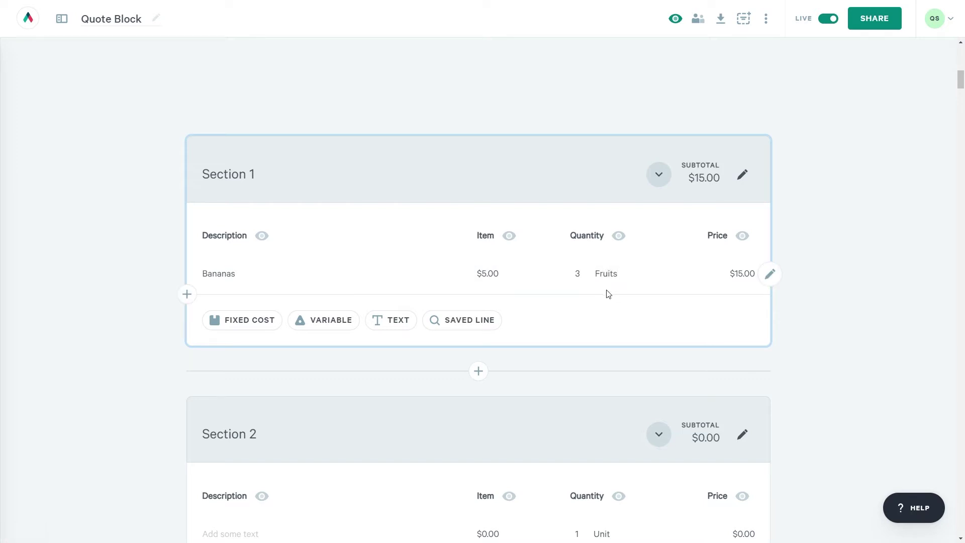
Add a test fixed-cost line, reorder it with Bananas, then delete the empty line.
{"action": "left_click", "coordinate": [188, 295]}
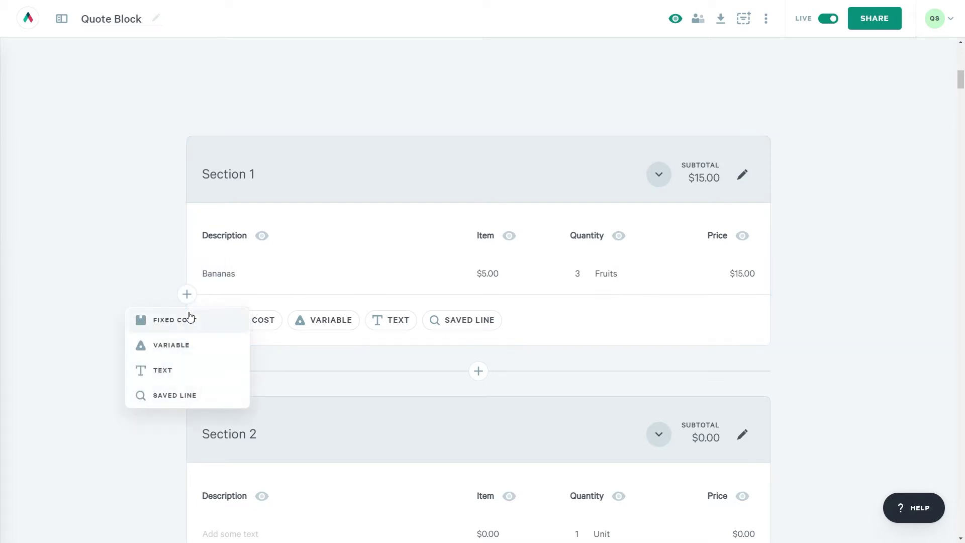
{"action": "left_click", "coordinate": [190, 317]}
{"action": "left_click", "coordinate": [770, 274]}
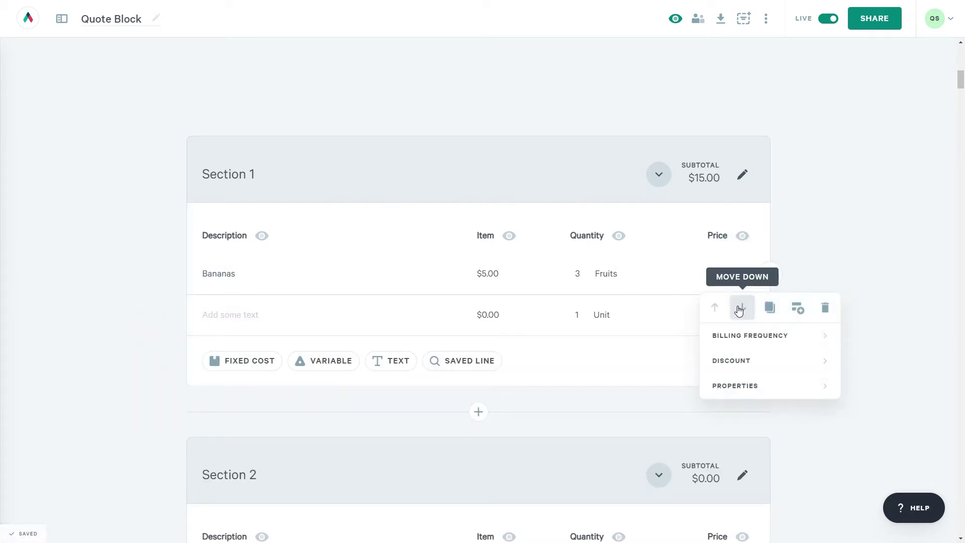
{"action": "left_click", "coordinate": [741, 308]}
{"action": "left_click", "coordinate": [771, 274]}
{"action": "left_click", "coordinate": [825, 306]}
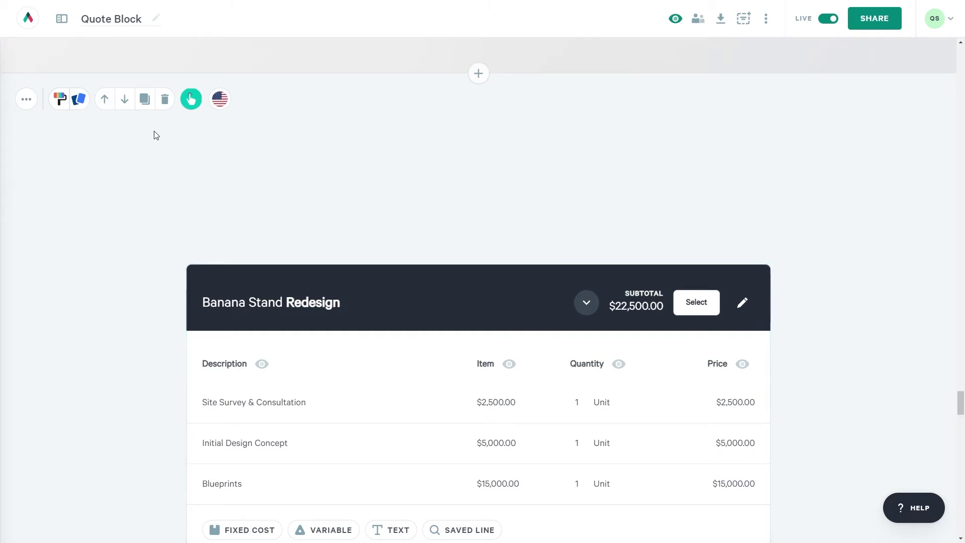
Save the quote block as 'Banana Stand Proposal' and add Initial Design Concept to saved line items.
{"action": "left_click", "coordinate": [29, 96]}
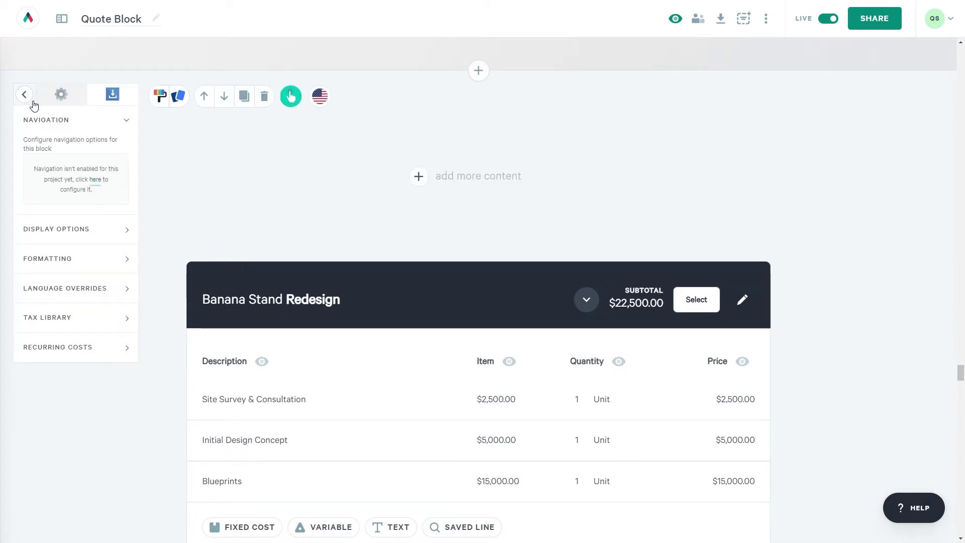
{"action": "left_click", "coordinate": [112, 94]}
{"action": "left_click", "coordinate": [83, 164]}
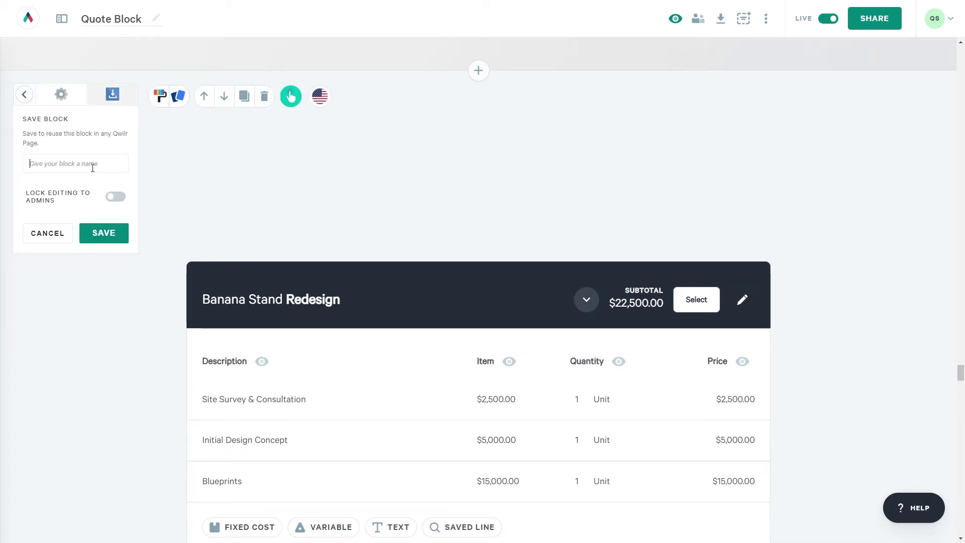
{"action": "type", "text": "Banana Stand Proposal"}
{"action": "left_click", "coordinate": [104, 233]}
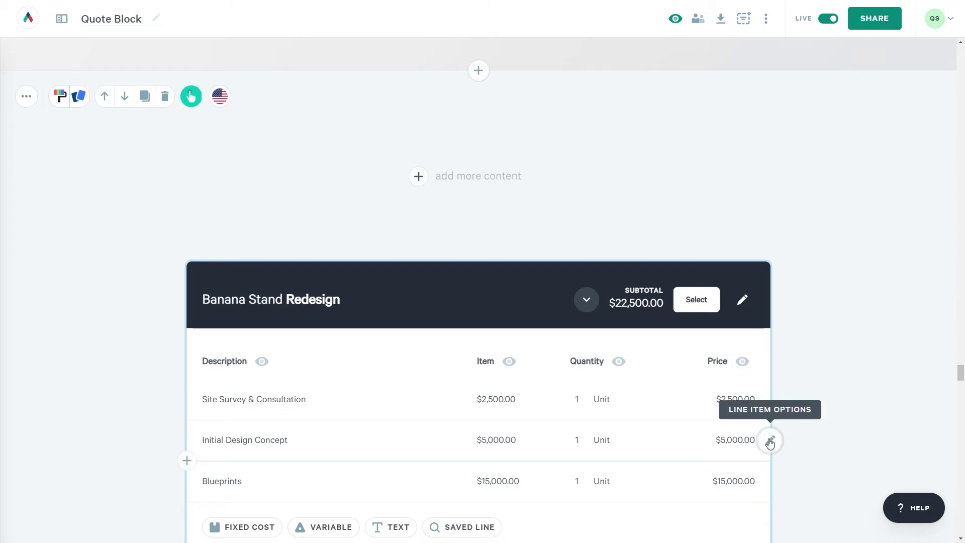
{"action": "left_click", "coordinate": [769, 441]}
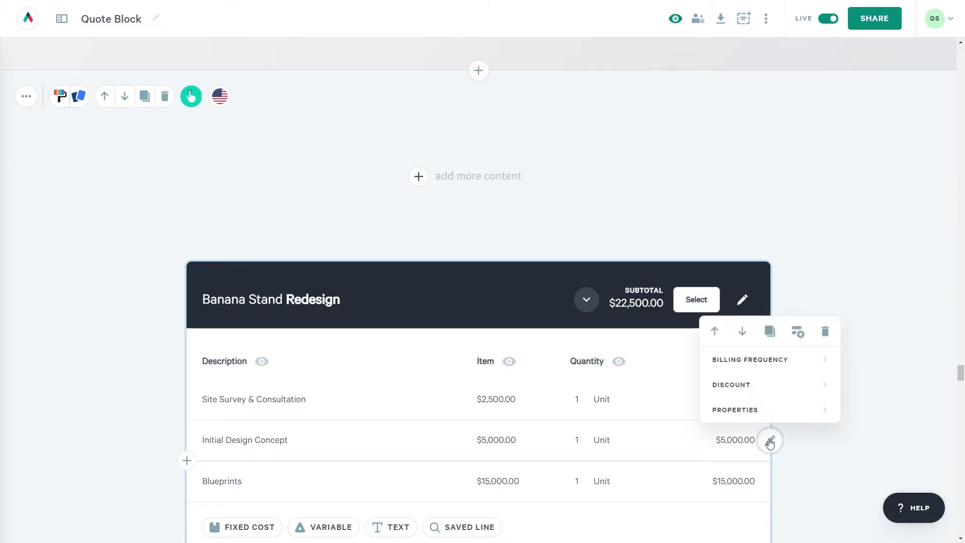
{"action": "left_click", "coordinate": [797, 332]}
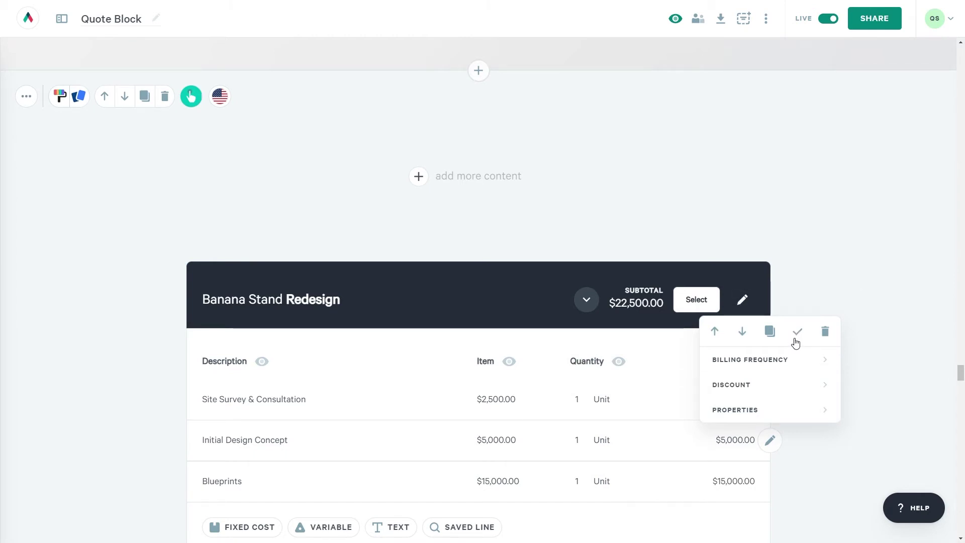
Insert the saved Initial Design Concept line item into the Banana Stand Redesign section.
{"action": "scroll", "coordinate": [791, 457], "scroll_direction": "down", "scroll_amount": 3}
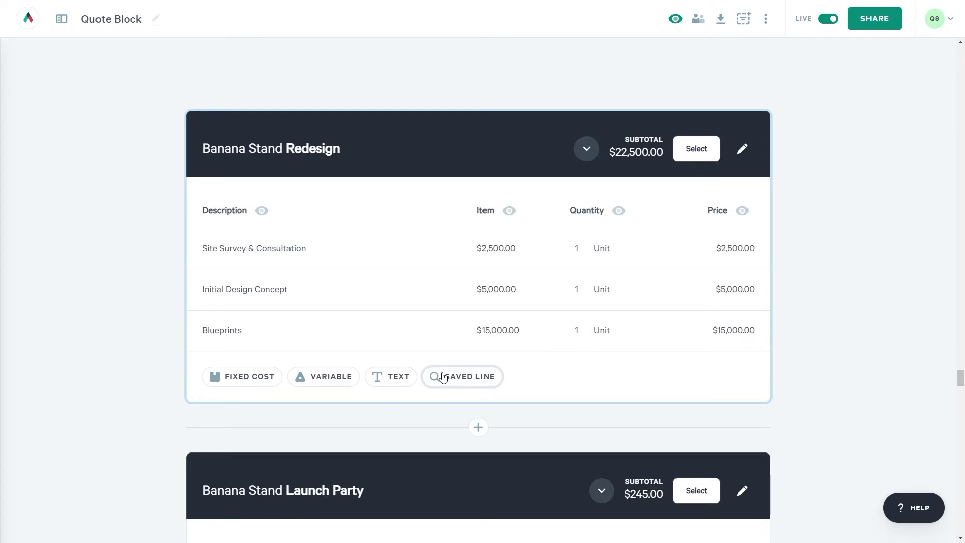
{"action": "left_click", "coordinate": [443, 377]}
{"action": "left_click", "coordinate": [410, 449]}
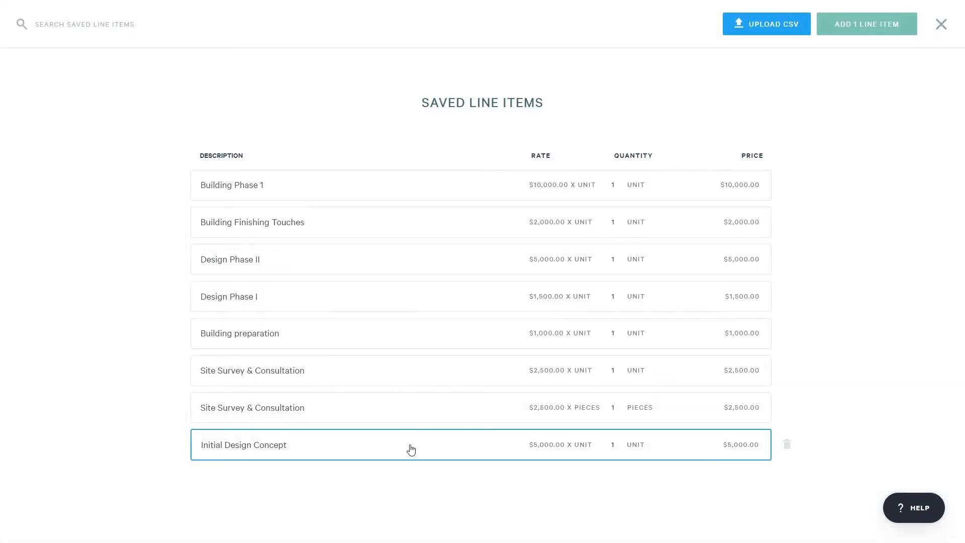
{"action": "left_click", "coordinate": [904, 30]}
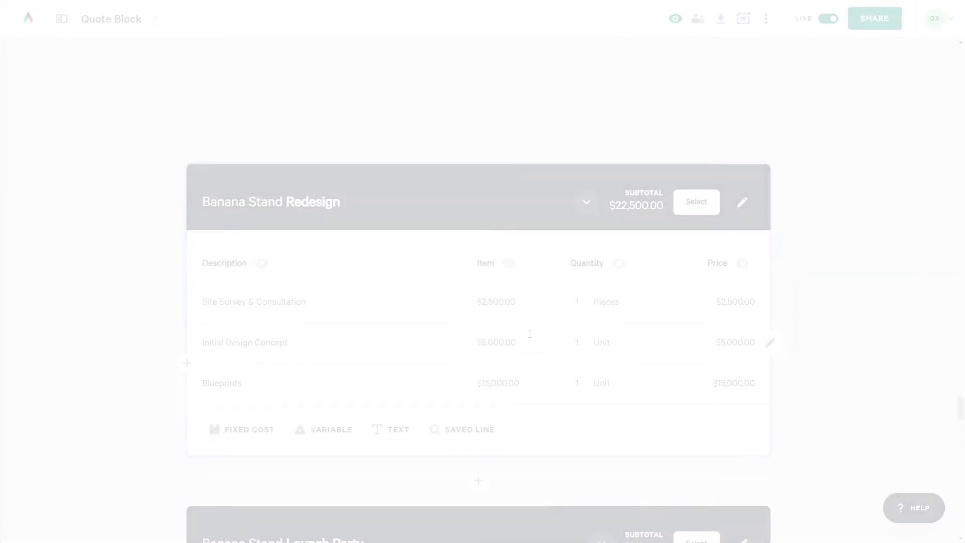
Delete the Orange County and Newport Beach taxes from the tax library.
{"action": "scroll", "coordinate": [233, 278], "scroll_direction": "up", "scroll_amount": 3}
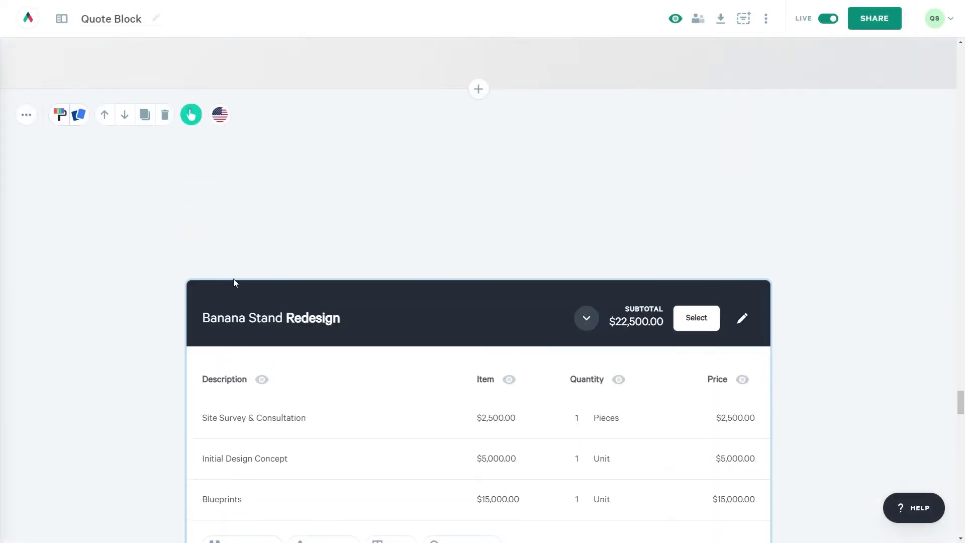
{"action": "left_click", "coordinate": [26, 154]}
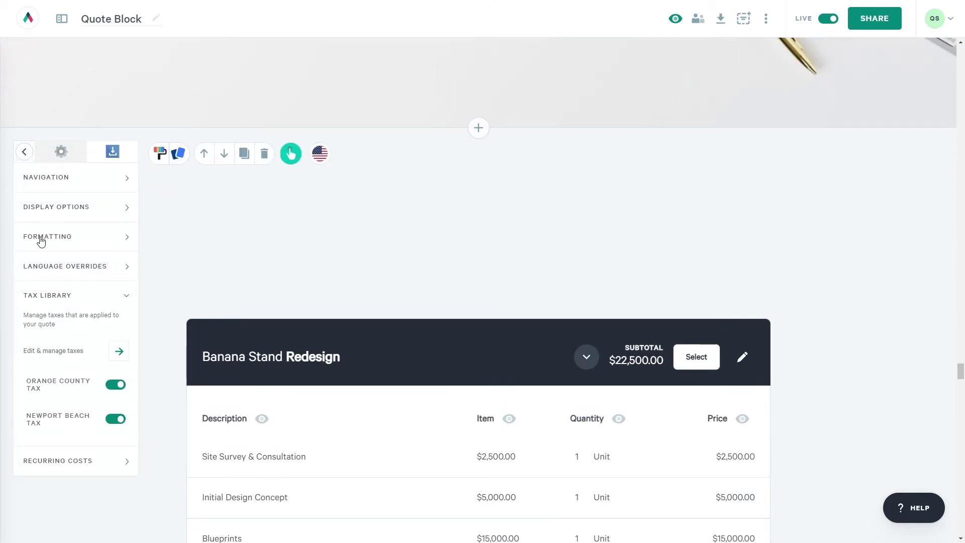
{"action": "left_click", "coordinate": [62, 351]}
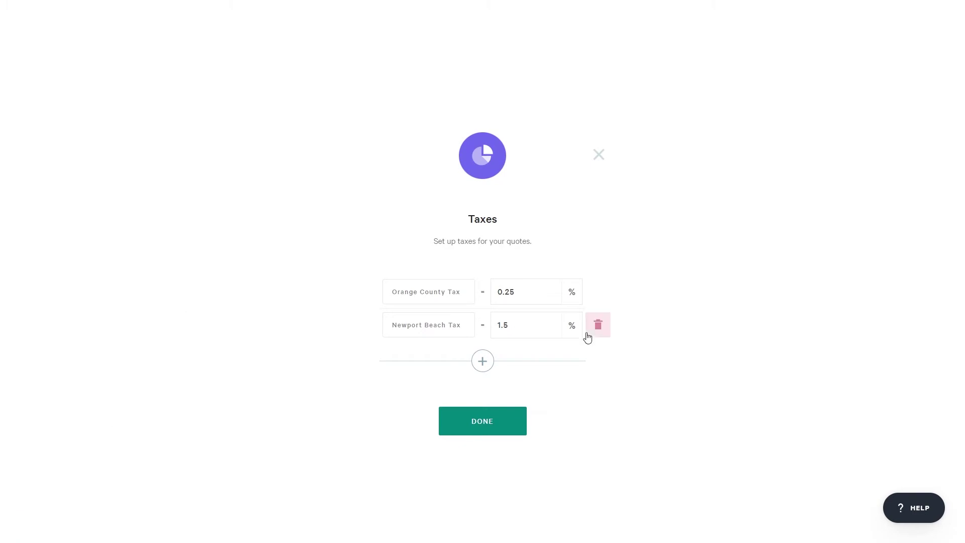
{"action": "left_click", "coordinate": [597, 326]}
{"action": "left_click", "coordinate": [598, 293]}
Add Local Taxes at 3.5% and Sales Taxes to the tax library.
{"action": "left_click", "coordinate": [481, 287]}
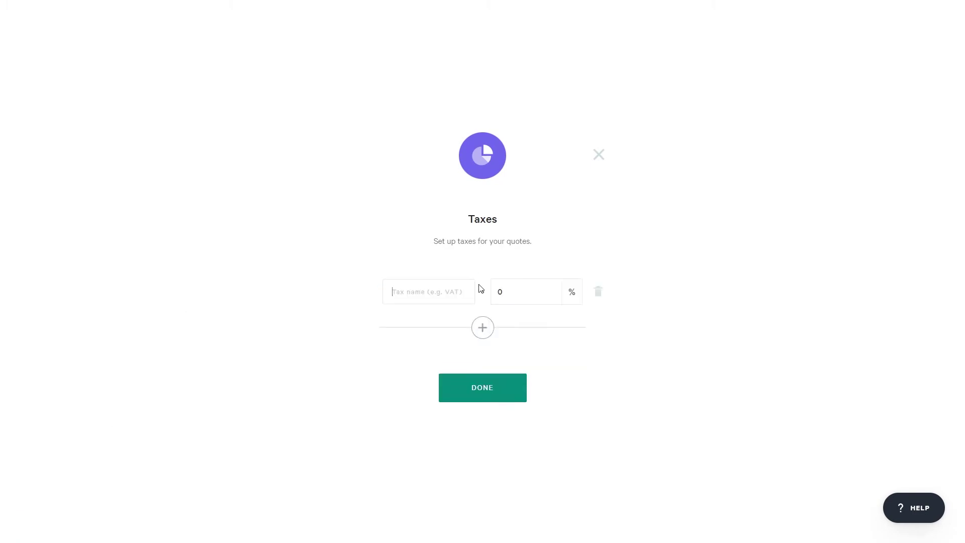
{"action": "type", "text": "Local Taxes"}
{"action": "left_click", "coordinate": [482, 327]}
{"action": "type", "text": "Sales Taxes"}
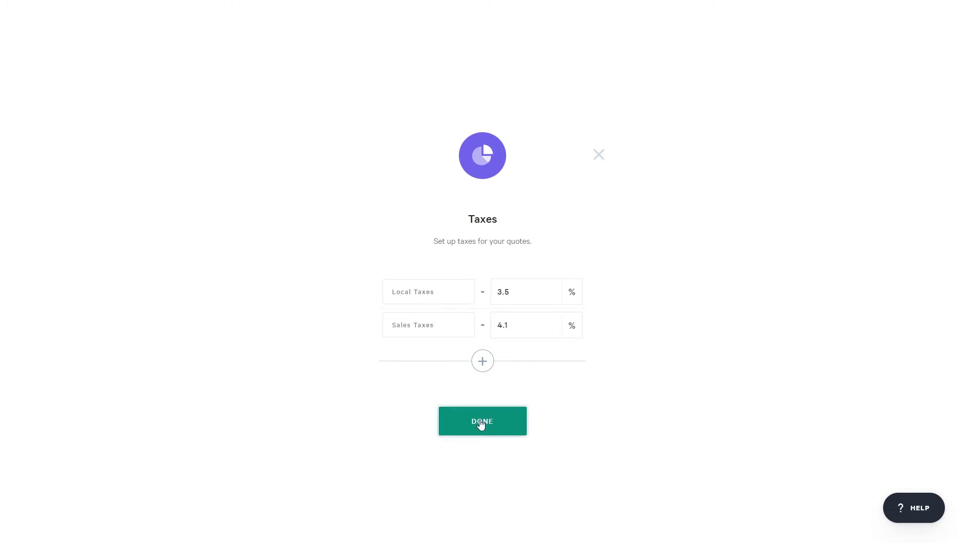
{"action": "left_click", "coordinate": [483, 421]}
Switch on Local Taxes and Sales Taxes for this quote block.
{"action": "left_click", "coordinate": [25, 159]}
{"action": "left_click", "coordinate": [115, 387]}
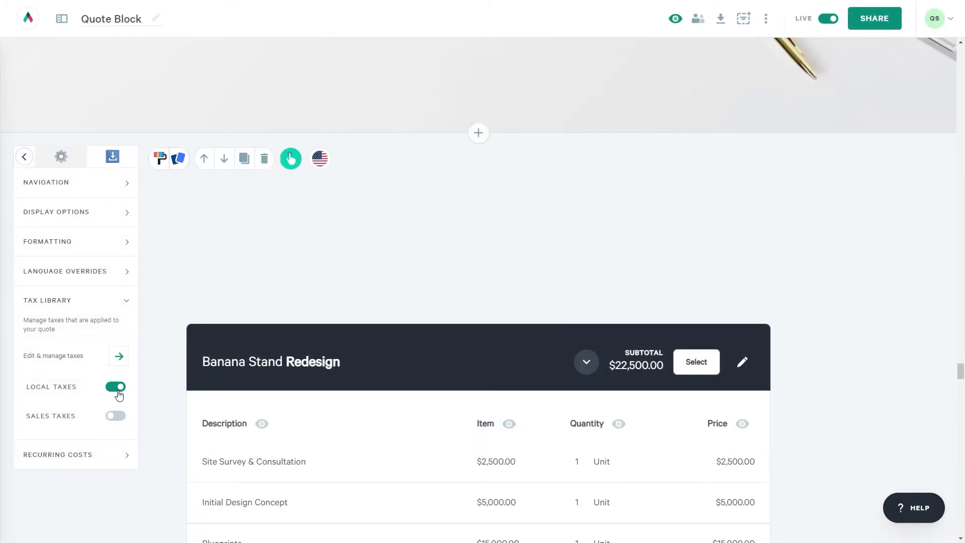
{"action": "left_click", "coordinate": [115, 416]}
Mark the Initial Design Concept line as tax exempt.
{"action": "scroll", "coordinate": [868, 347], "scroll_direction": "down", "scroll_amount": 4}
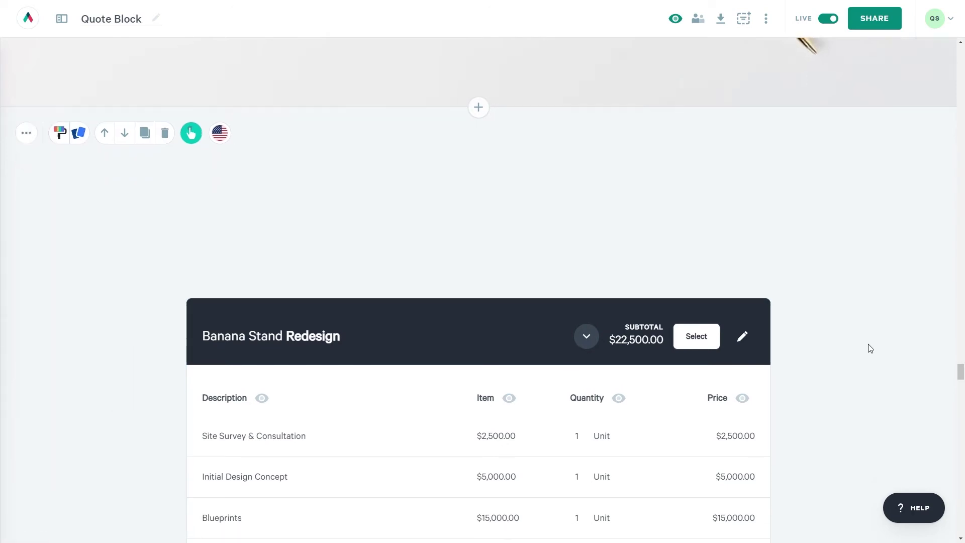
{"action": "left_click", "coordinate": [770, 260]}
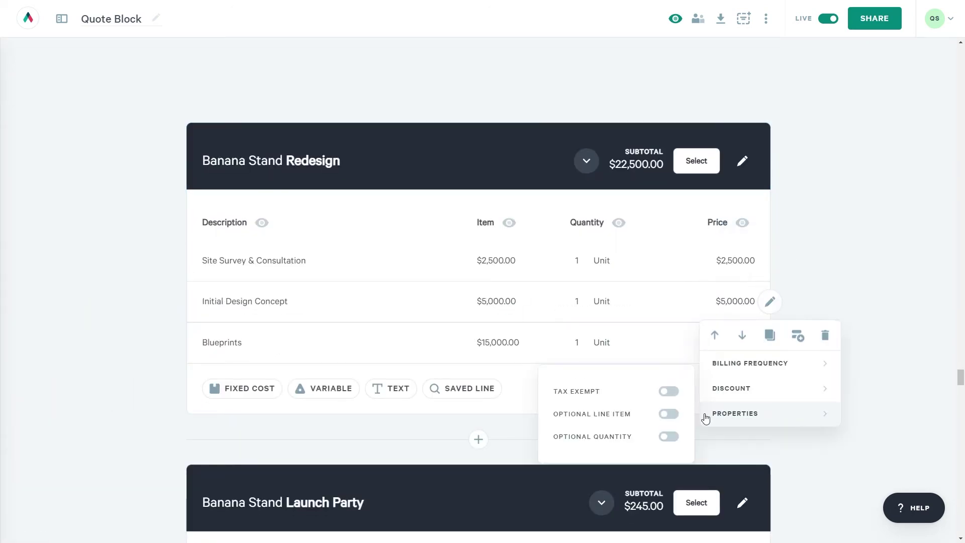
{"action": "left_click", "coordinate": [669, 394]}
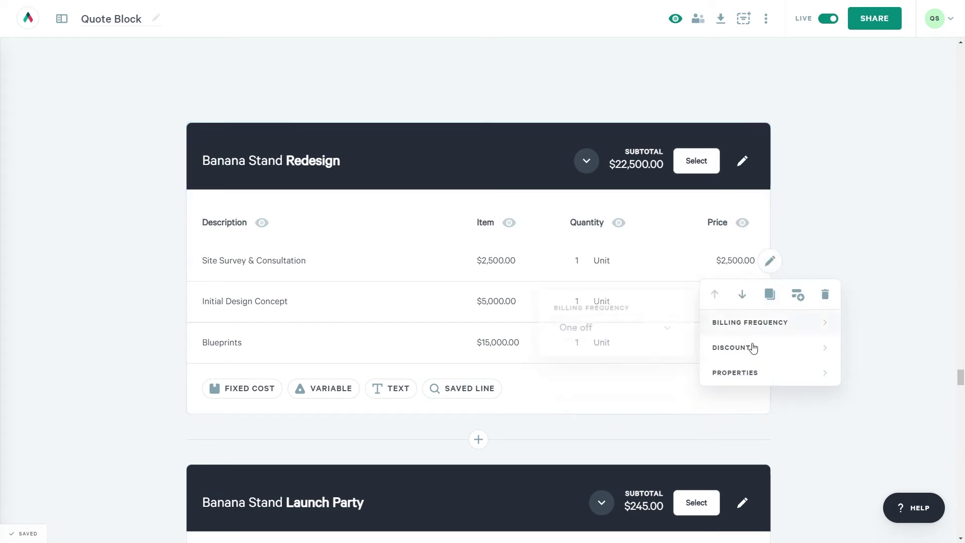
Check the discount choices for the Site Survey & Consultation line.
{"action": "left_click", "coordinate": [744, 371]}
{"action": "left_click", "coordinate": [669, 350]}
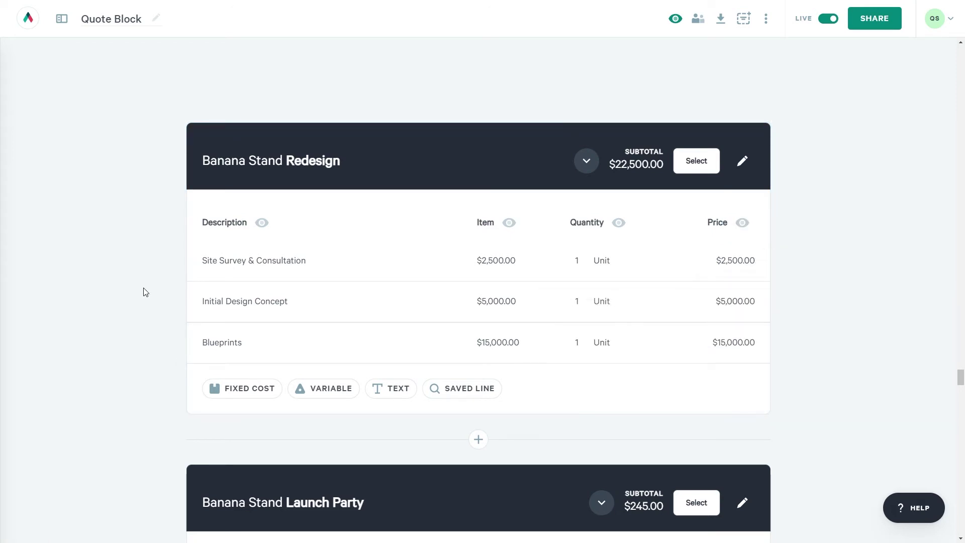
{"action": "left_click", "coordinate": [770, 261]}
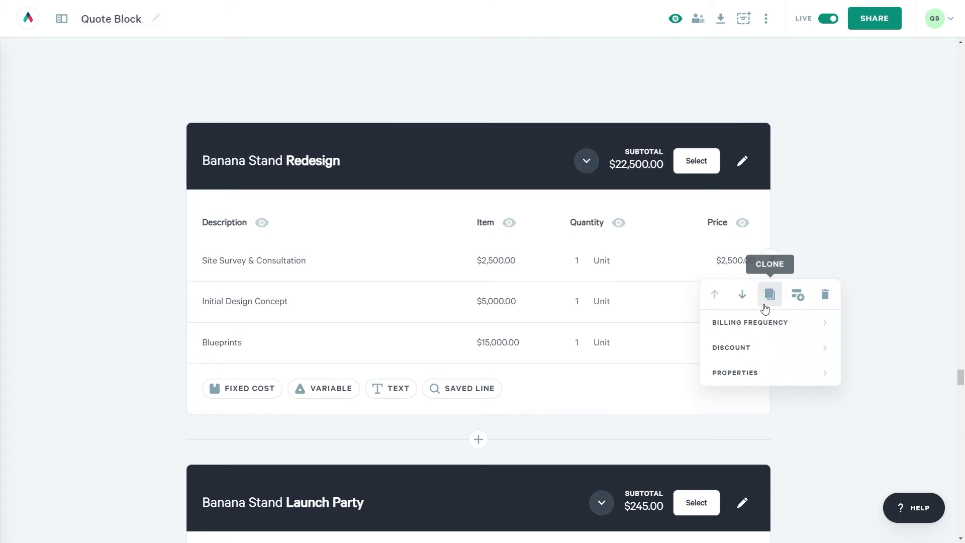
{"action": "left_click", "coordinate": [750, 352]}
Review the section discount settings and the saved discounts available for the Total.
{"action": "left_click", "coordinate": [742, 161]}
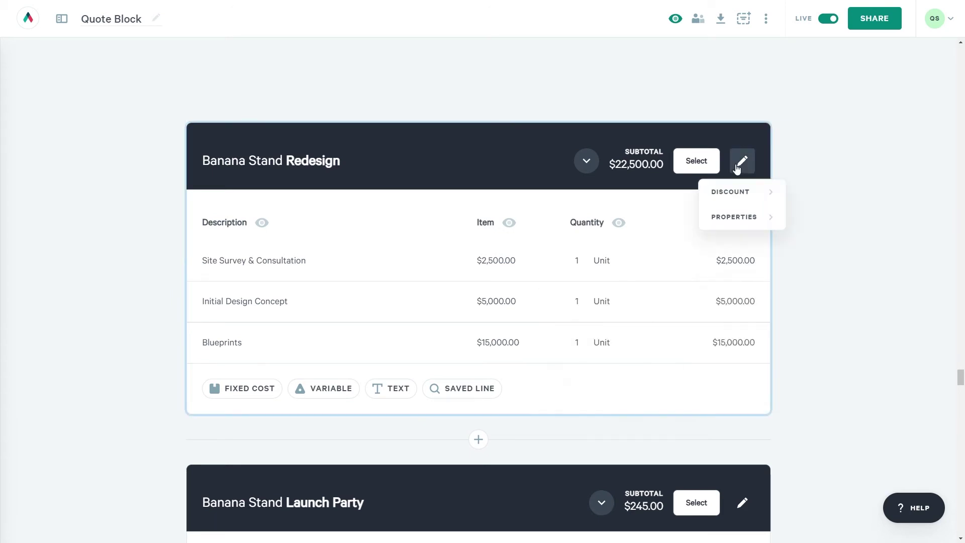
{"action": "scroll", "coordinate": [788, 416], "scroll_direction": "down", "scroll_amount": 20}
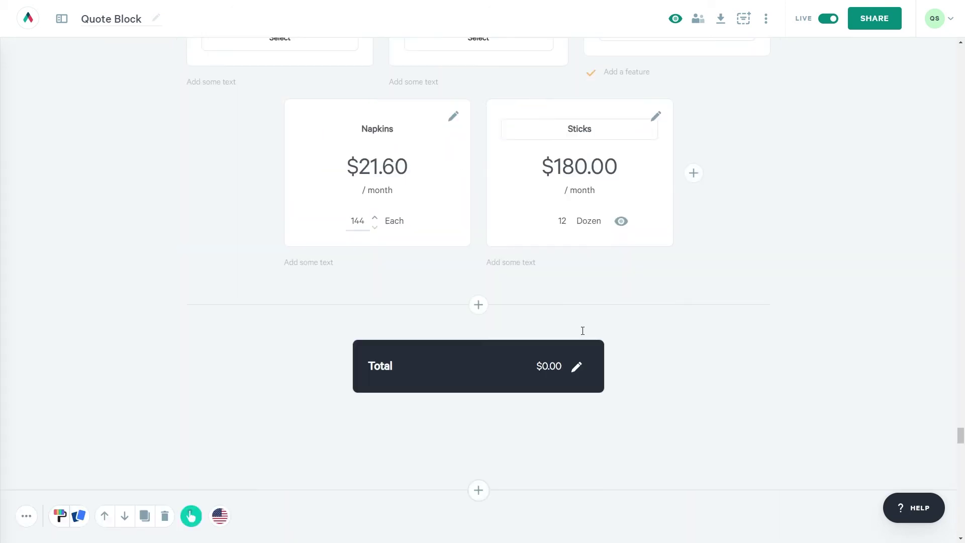
{"action": "left_click", "coordinate": [575, 373]}
{"action": "left_click", "coordinate": [601, 398]}
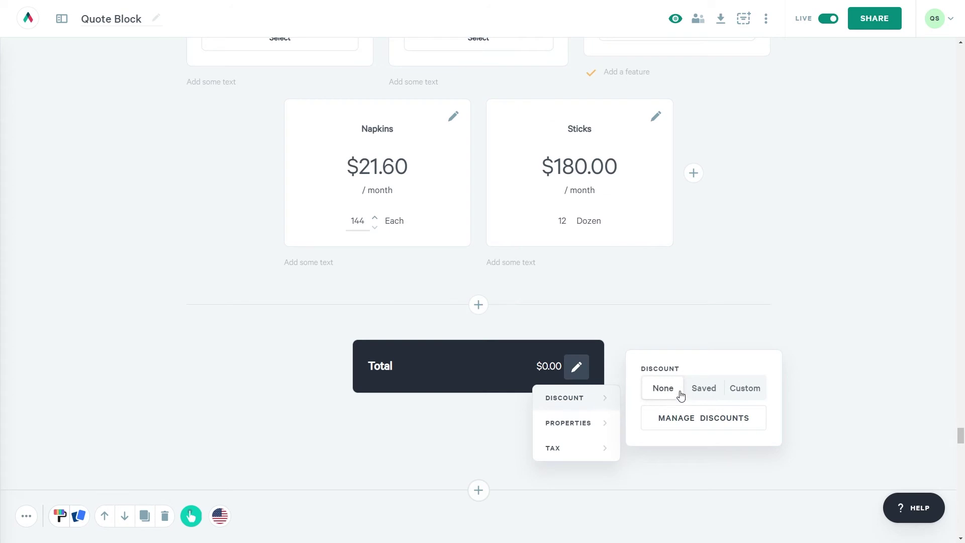
{"action": "left_click", "coordinate": [707, 391]}
{"action": "left_click", "coordinate": [717, 418]}
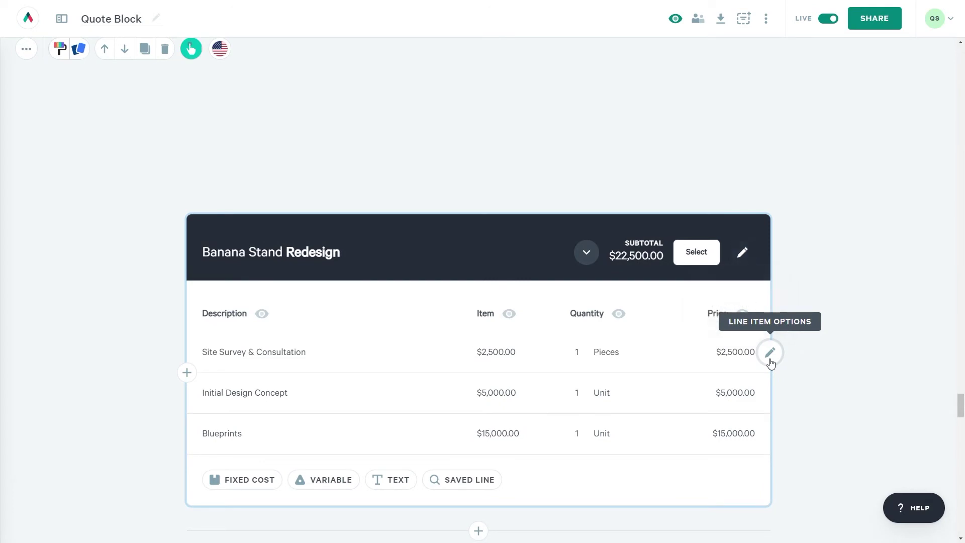
Create a 12% New Customer discount in the saved discounts manager.
{"action": "left_click", "coordinate": [771, 354]}
{"action": "mouse_move", "coordinate": [793, 443]}
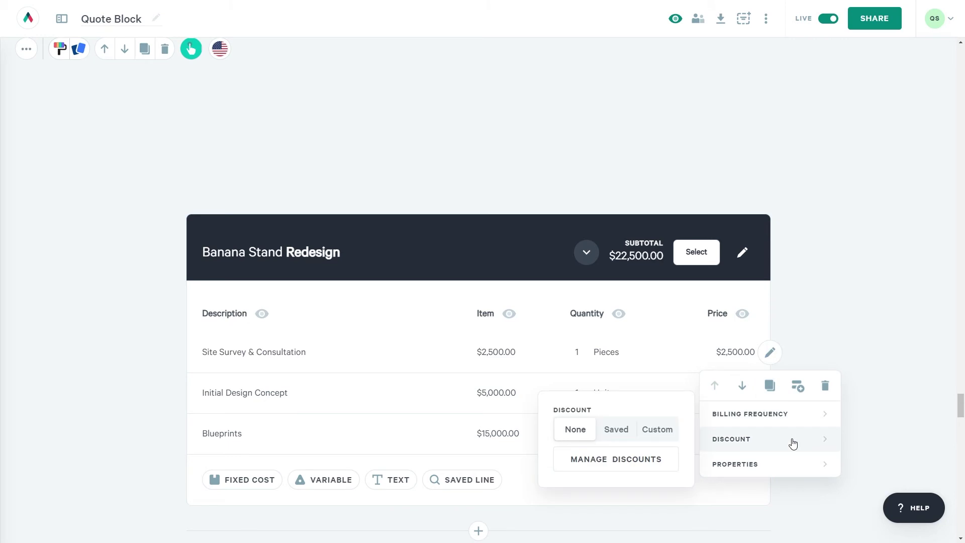
{"action": "left_click", "coordinate": [617, 459]}
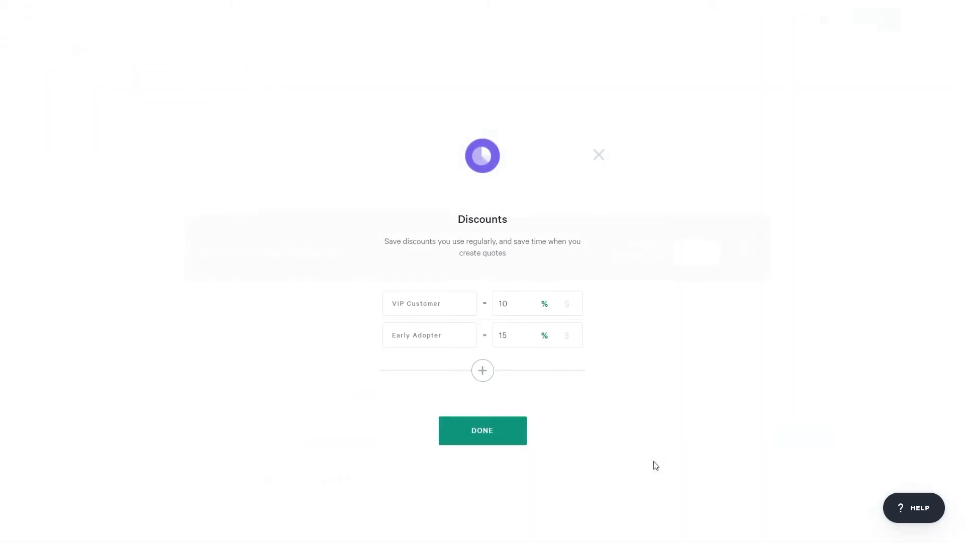
{"action": "left_click", "coordinate": [481, 372]}
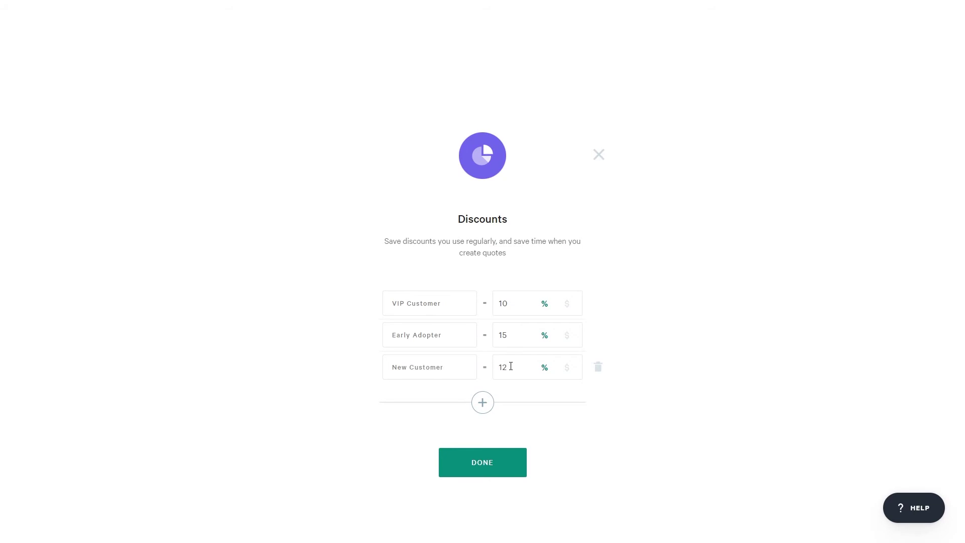
{"action": "left_click", "coordinate": [482, 458]}
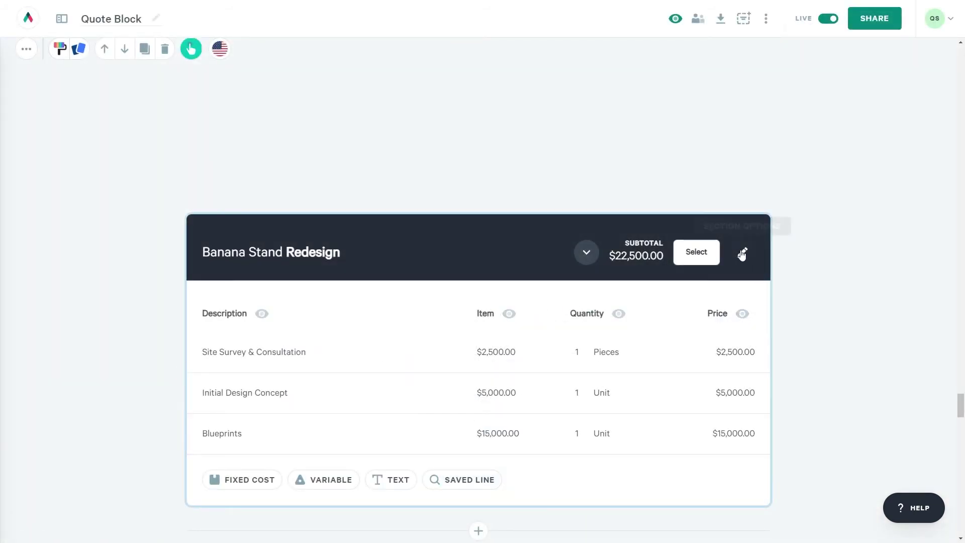
Apply the saved New Customer 12% discount to the Banana Stand Redesign section.
{"action": "left_click", "coordinate": [742, 254]}
{"action": "mouse_move", "coordinate": [734, 282]}
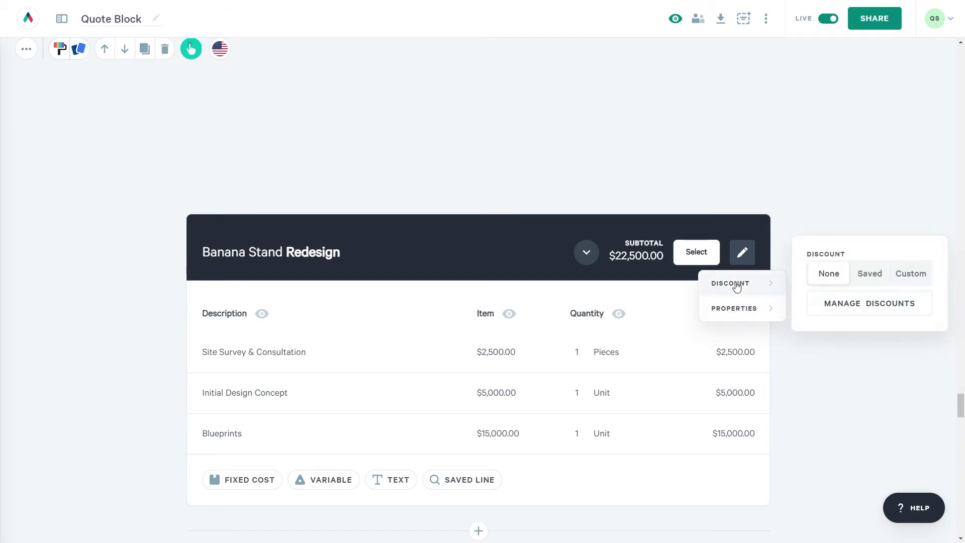
{"action": "left_click", "coordinate": [864, 276]}
{"action": "left_click", "coordinate": [858, 301]}
{"action": "left_click", "coordinate": [832, 384]}
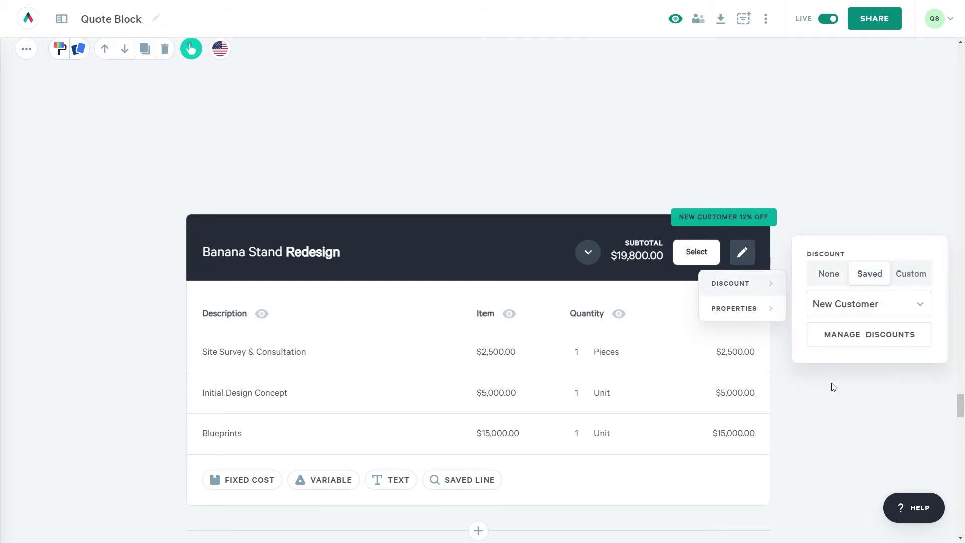
{"action": "scroll", "coordinate": [814, 384], "scroll_direction": "down", "scroll_amount": 15}
Apply the saved New Customer discount to the Standard Banana package.
{"action": "left_click", "coordinate": [551, 204]}
{"action": "mouse_move", "coordinate": [593, 265]}
{"action": "left_click", "coordinate": [704, 256]}
{"action": "left_click", "coordinate": [704, 286]}
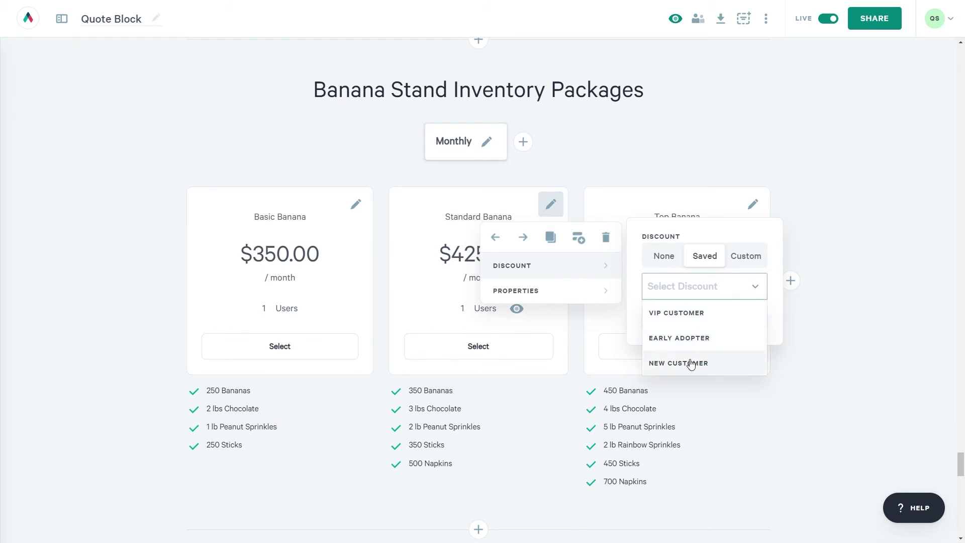
{"action": "left_click", "coordinate": [691, 363]}
{"action": "scroll", "coordinate": [631, 379], "scroll_direction": "down", "scroll_amount": 15}
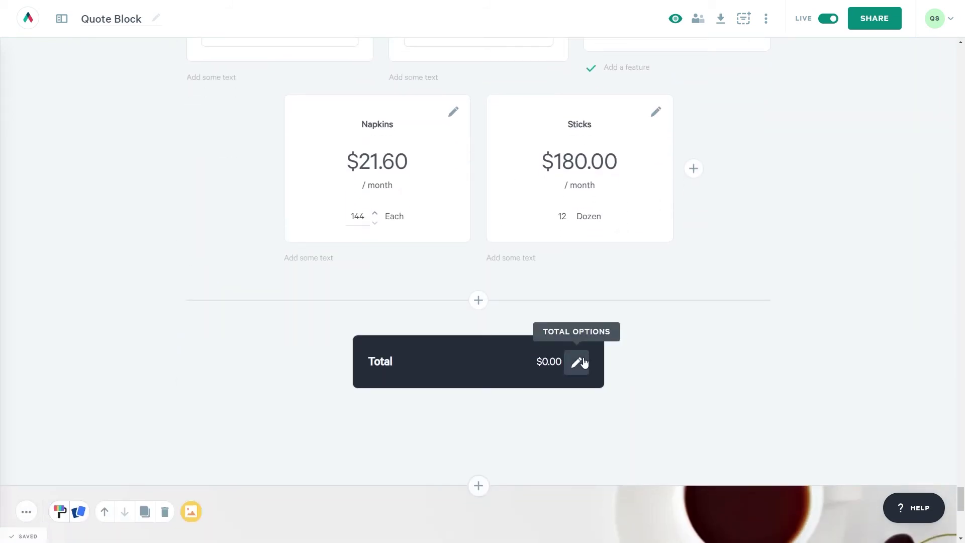
Apply the saved New Customer discount to the quote total.
{"action": "left_click", "coordinate": [584, 362]}
{"action": "left_click", "coordinate": [576, 408]}
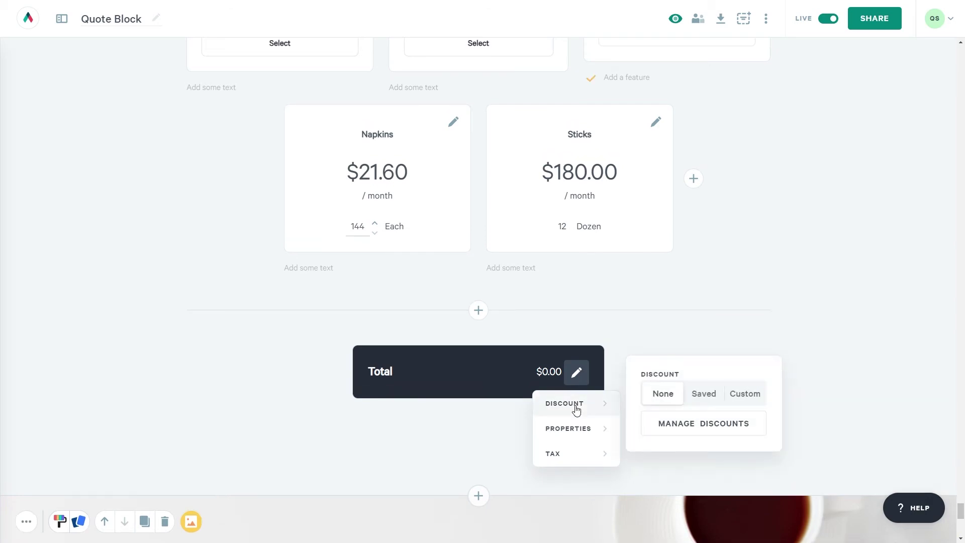
{"action": "left_click", "coordinate": [696, 406]}
{"action": "left_click", "coordinate": [696, 424]}
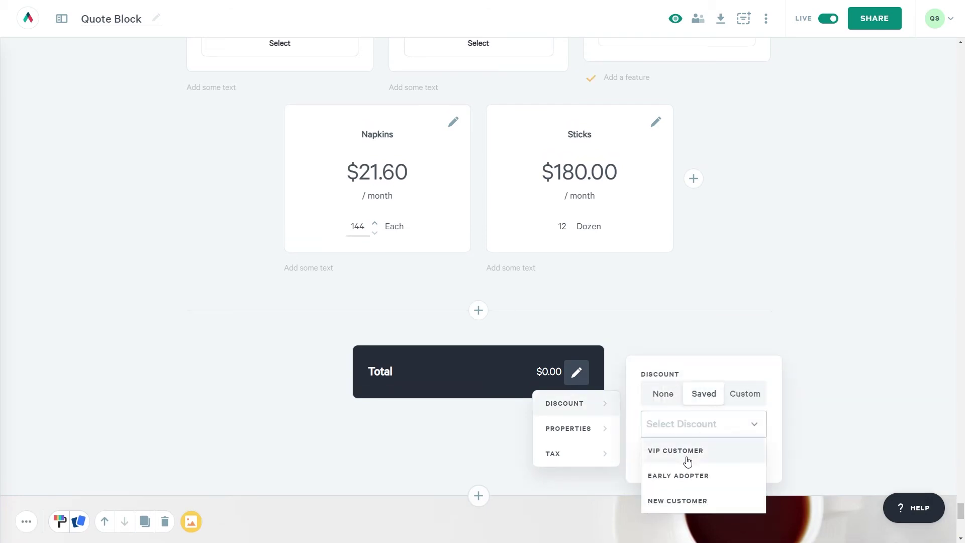
{"action": "left_click", "coordinate": [669, 502]}
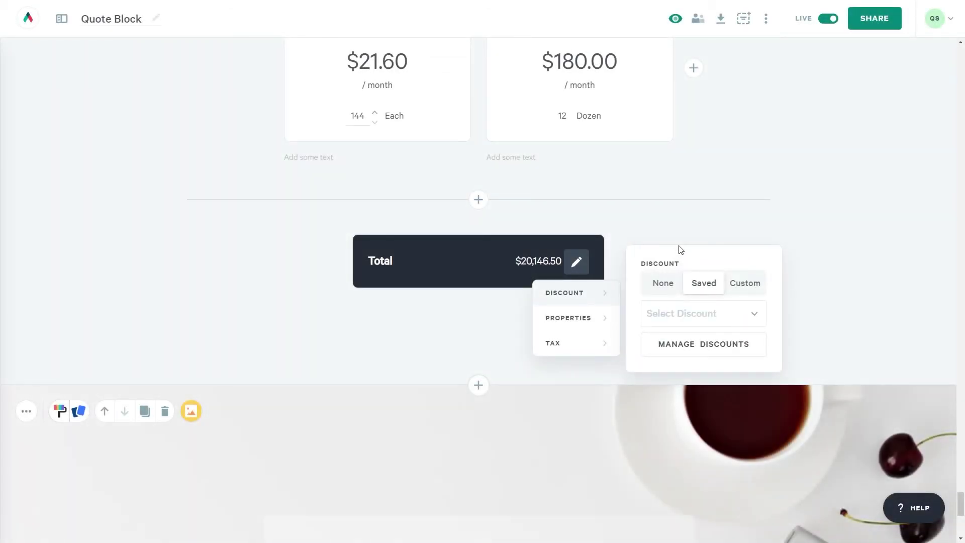
Turn on Show total discounts in the total's properties.
{"action": "mouse_move", "coordinate": [620, 340]}
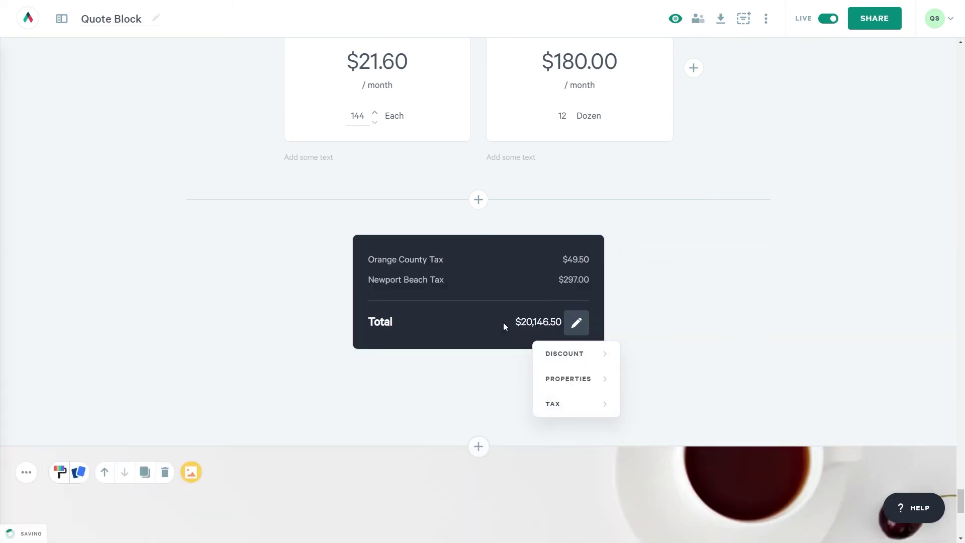
{"action": "mouse_move", "coordinate": [603, 385]}
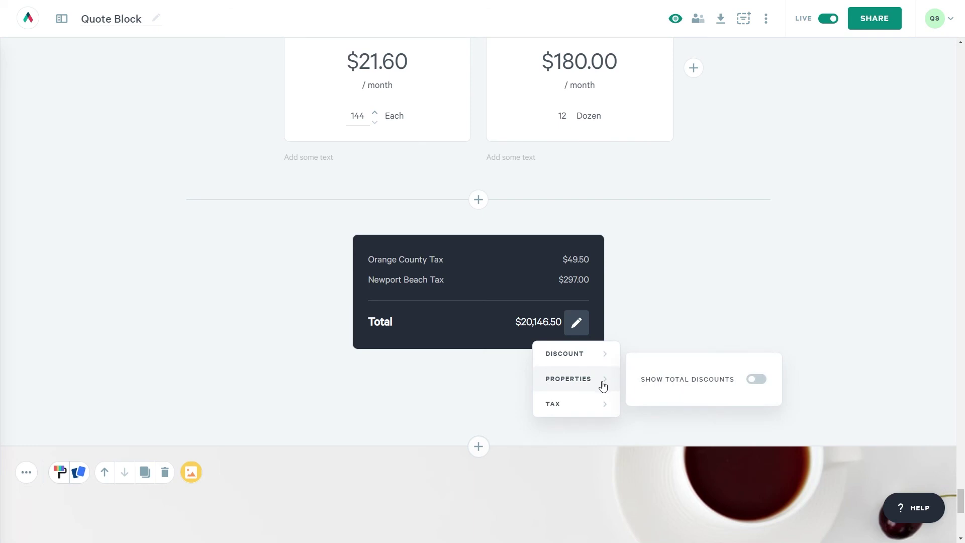
{"action": "left_click", "coordinate": [756, 379]}
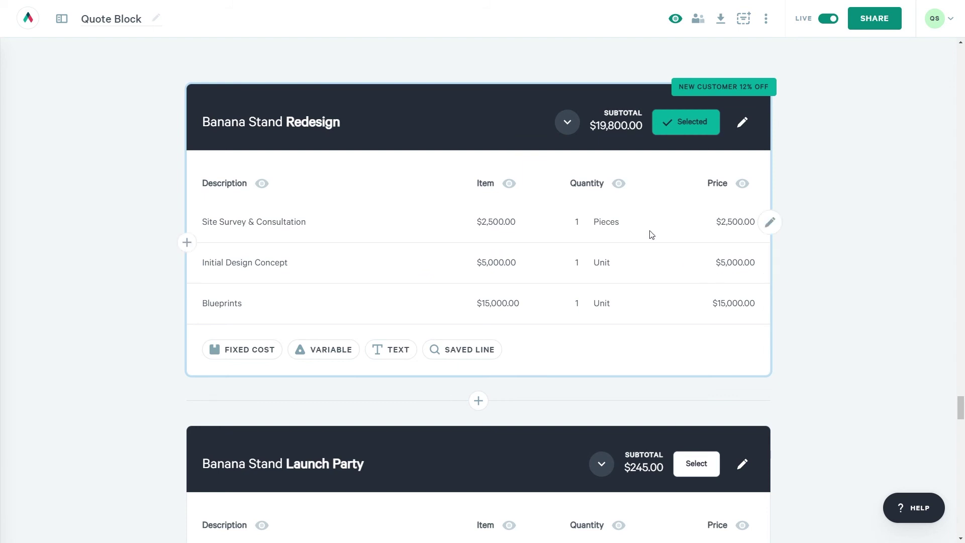
Hide the Quantity and Item columns in the Banana Stand Redesign quote section.
{"action": "left_click", "coordinate": [619, 183]}
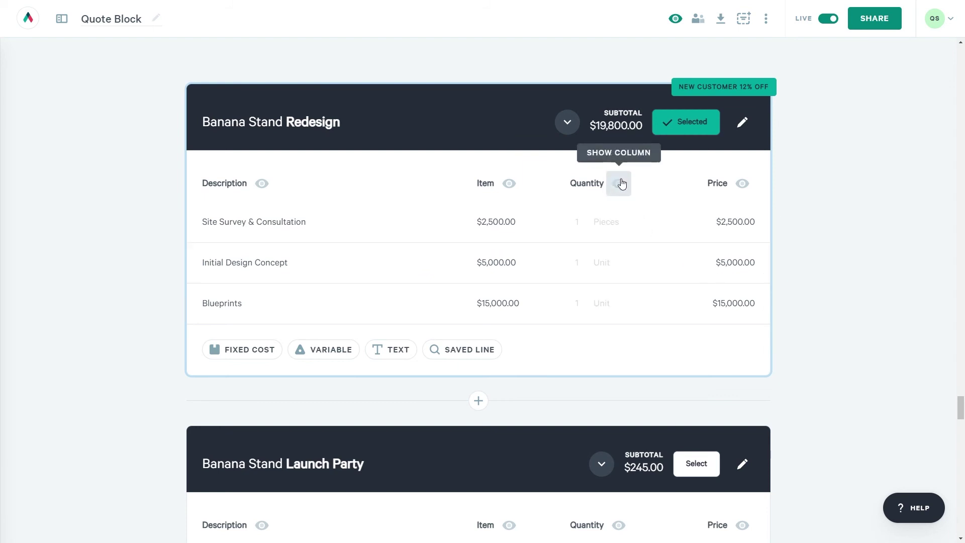
{"action": "left_click", "coordinate": [509, 183]}
{"action": "scroll", "coordinate": [494, 324], "scroll_direction": "down", "scroll_amount": 4}
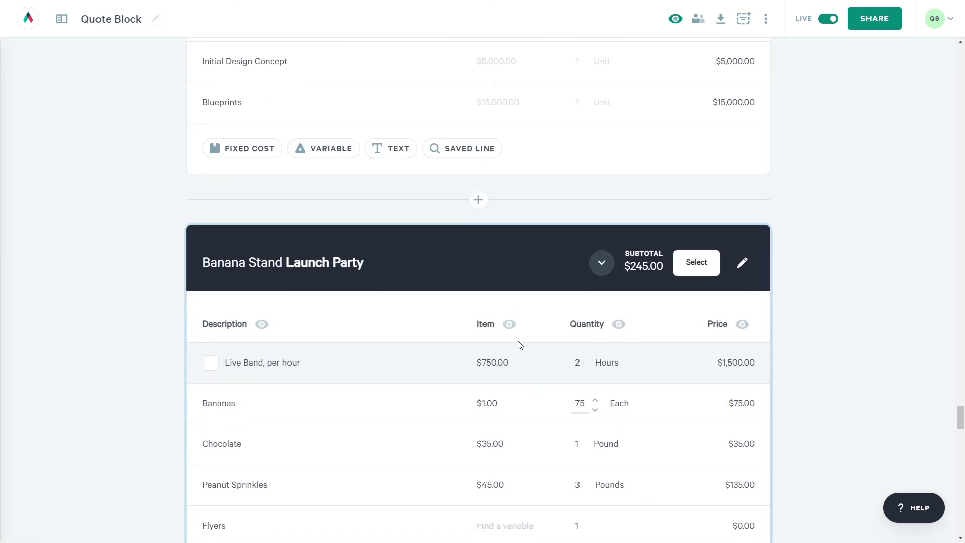
{"action": "scroll", "coordinate": [518, 418], "scroll_direction": "up", "scroll_amount": 5}
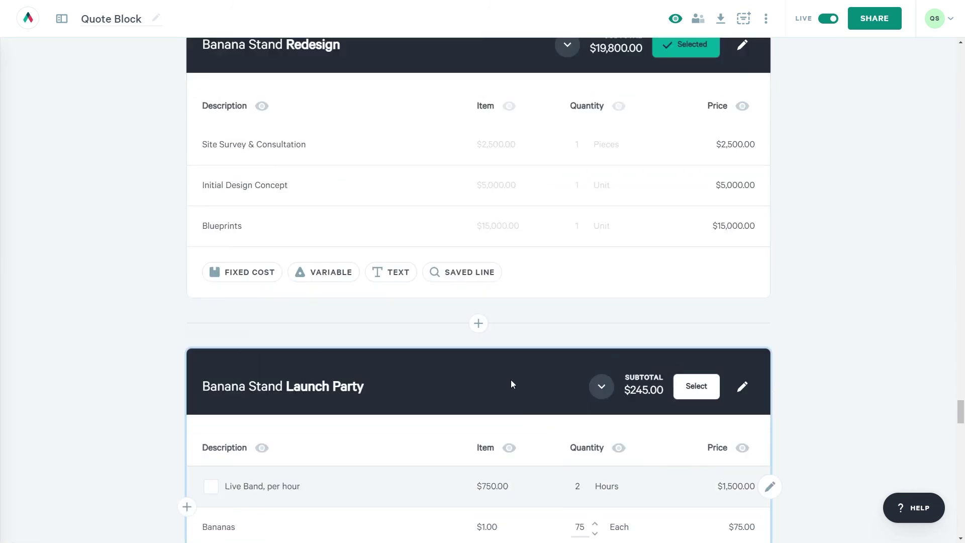
{"action": "scroll", "coordinate": [306, 199], "scroll_direction": "up", "scroll_amount": 3}
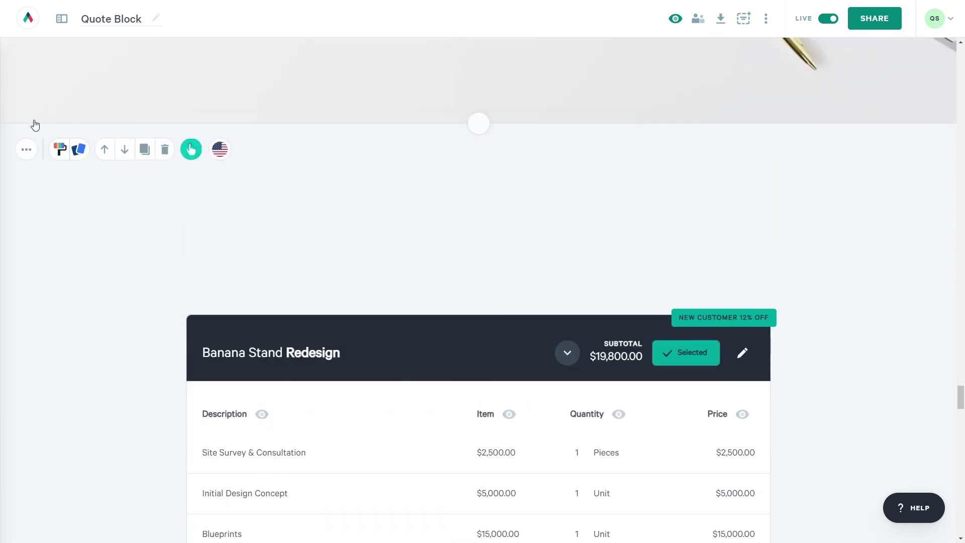
{"action": "left_click", "coordinate": [26, 147]}
{"action": "left_click", "coordinate": [89, 270]}
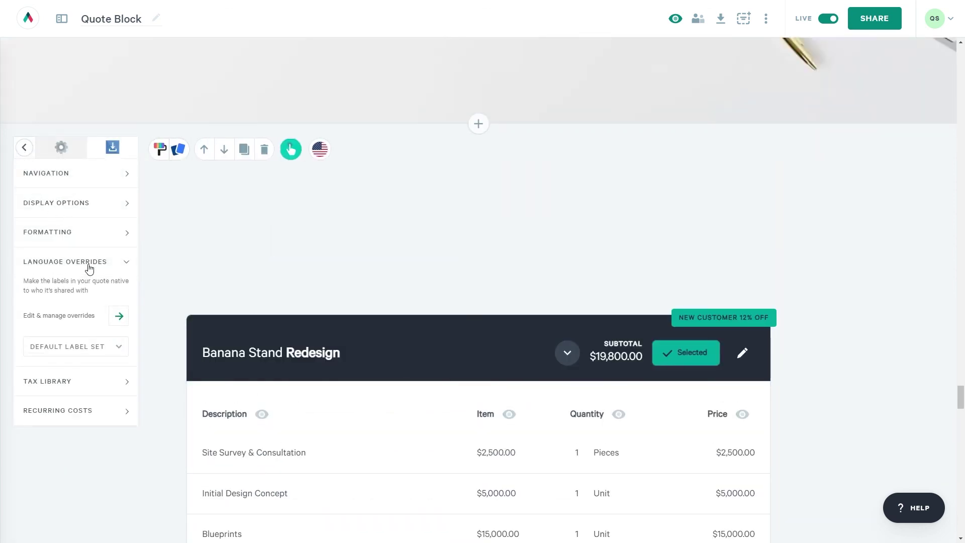
{"action": "left_click", "coordinate": [112, 320]}
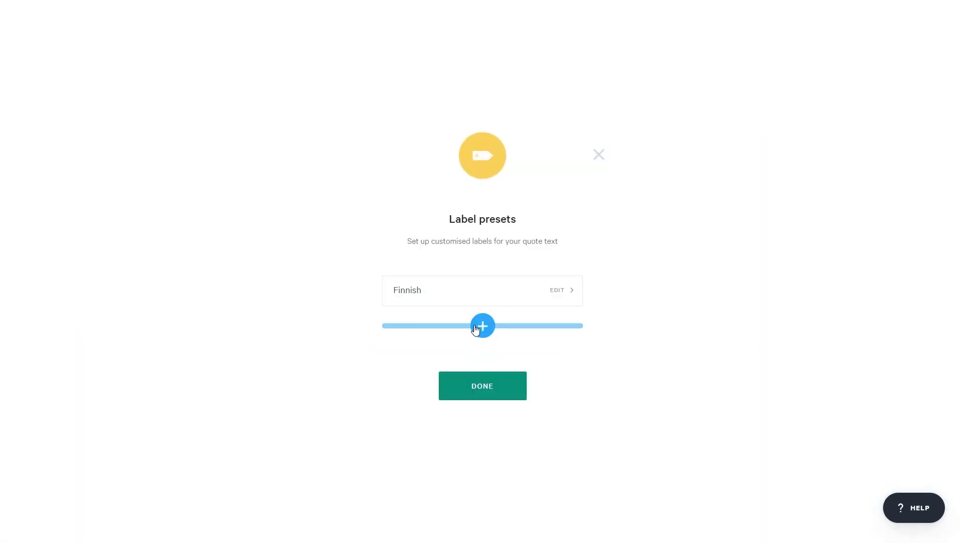
{"action": "left_click", "coordinate": [491, 300]}
{"action": "scroll", "coordinate": [460, 371], "scroll_direction": "down", "scroll_amount": 12}
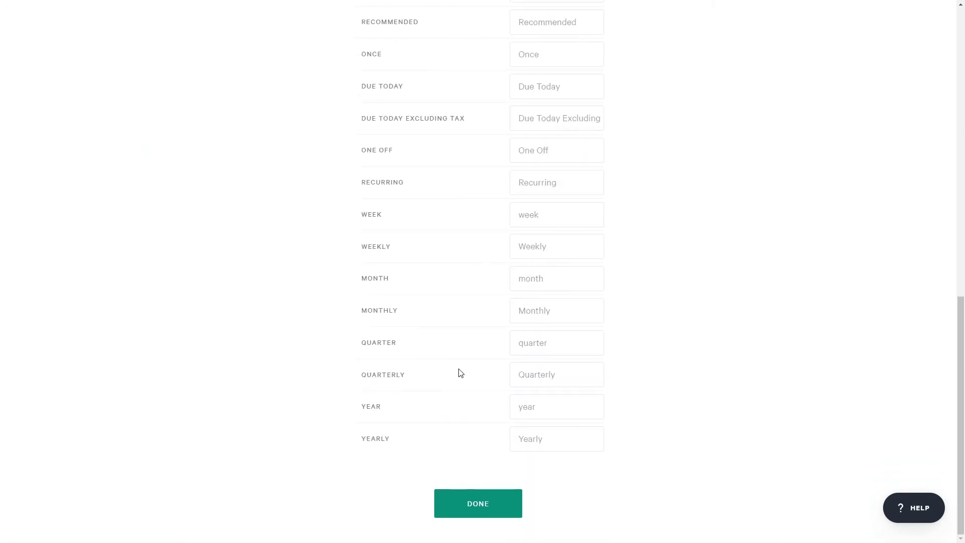
{"action": "scroll", "coordinate": [459, 375], "scroll_direction": "up", "scroll_amount": 12}
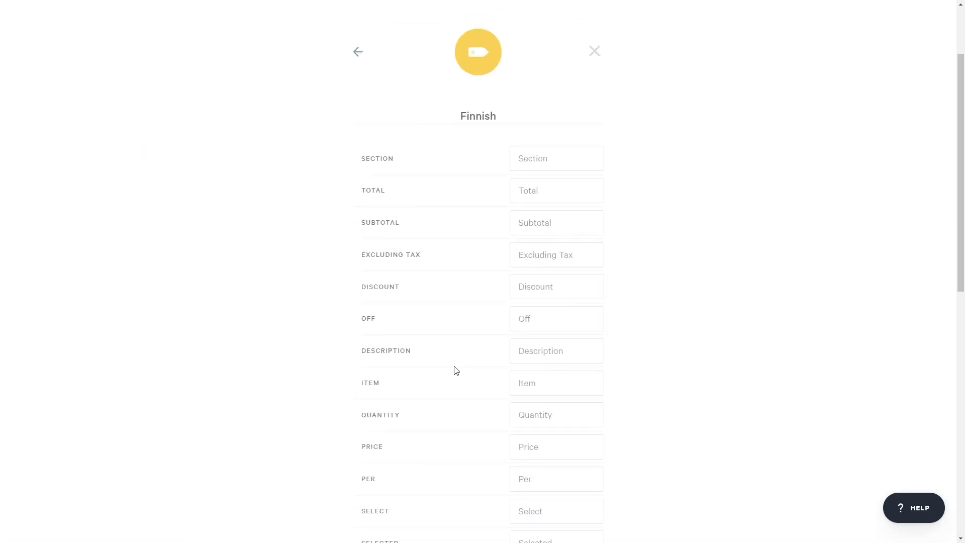
{"action": "left_click", "coordinate": [594, 51]}
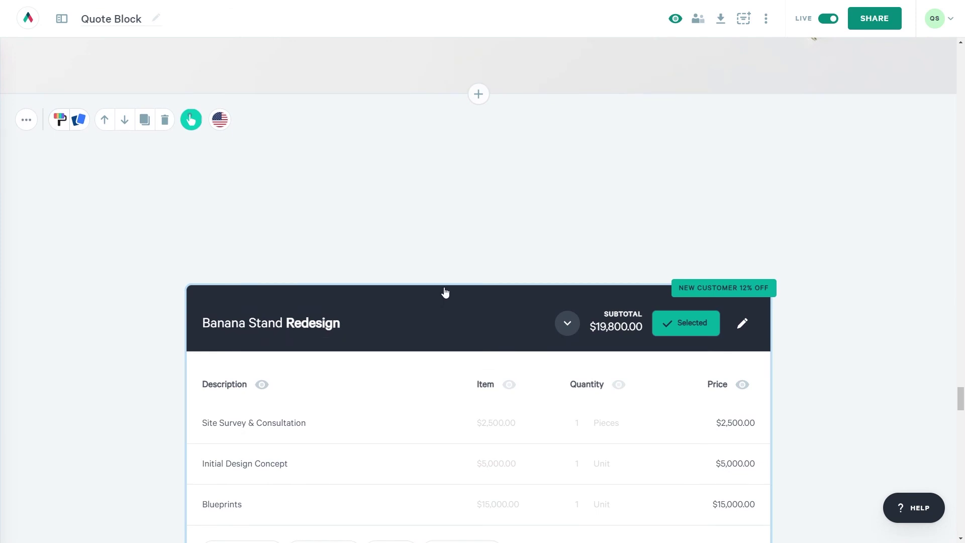
Style the Redesign quote with a purple primary colour and an orange highlight colour.
{"action": "mouse_move", "coordinate": [445, 293]}
{"action": "left_click", "coordinate": [507, 260]}
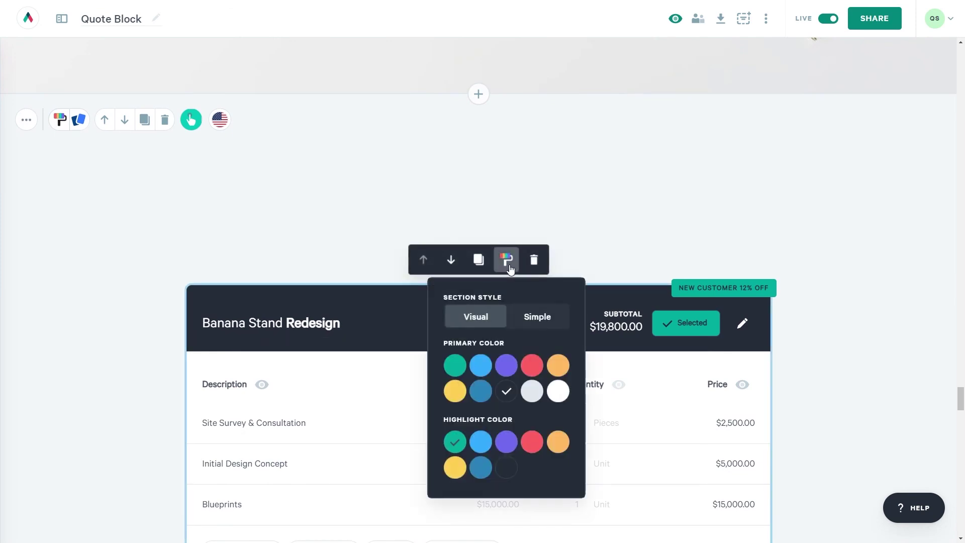
{"action": "left_click", "coordinate": [507, 366]}
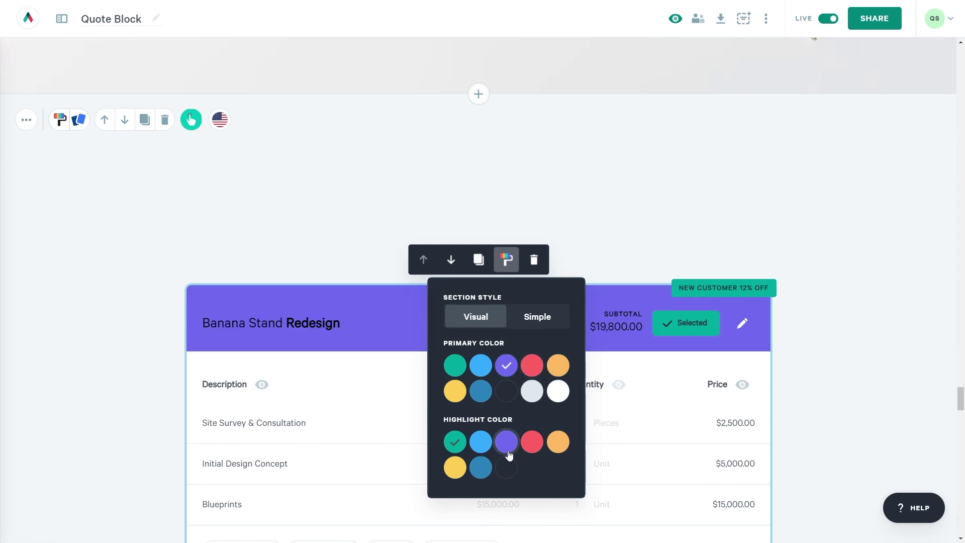
{"action": "left_click", "coordinate": [557, 442]}
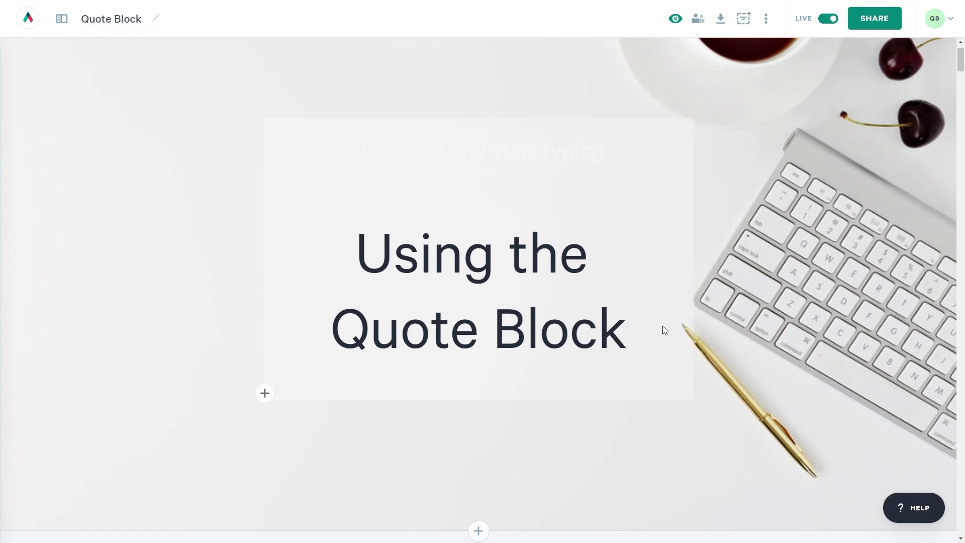
Add a line under the title reading 'Reach out to us at' followed by the support e-mail address.
{"action": "key", "text": "Return"}
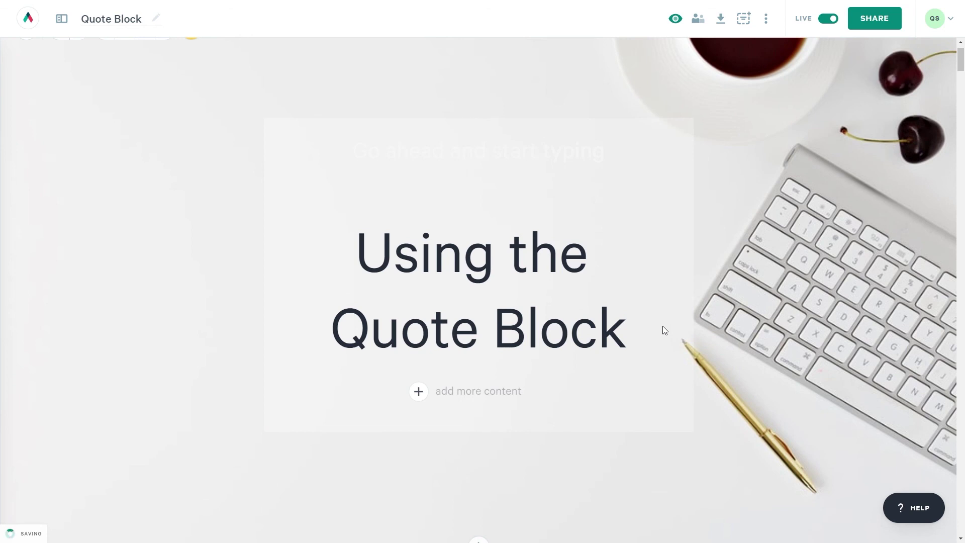
{"action": "type", "text": "Reach out to us "}
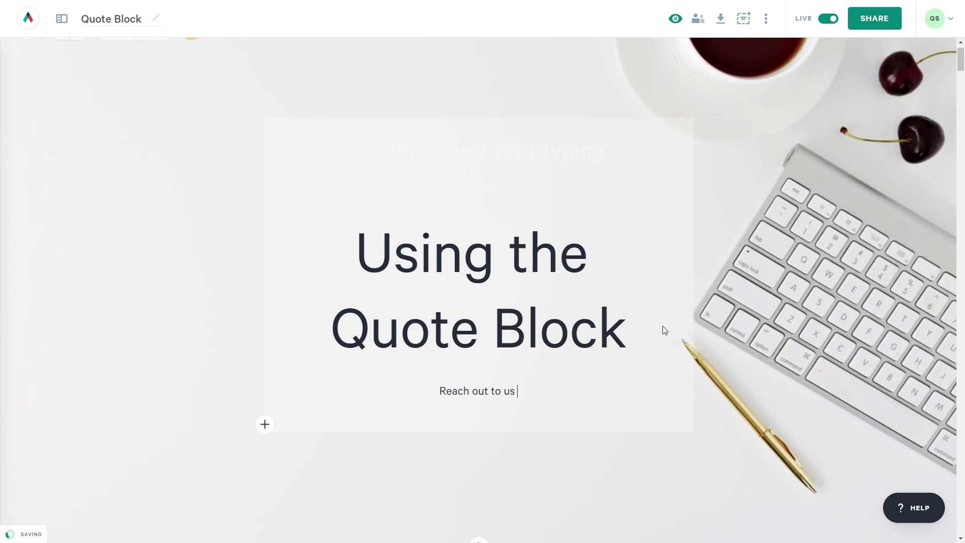
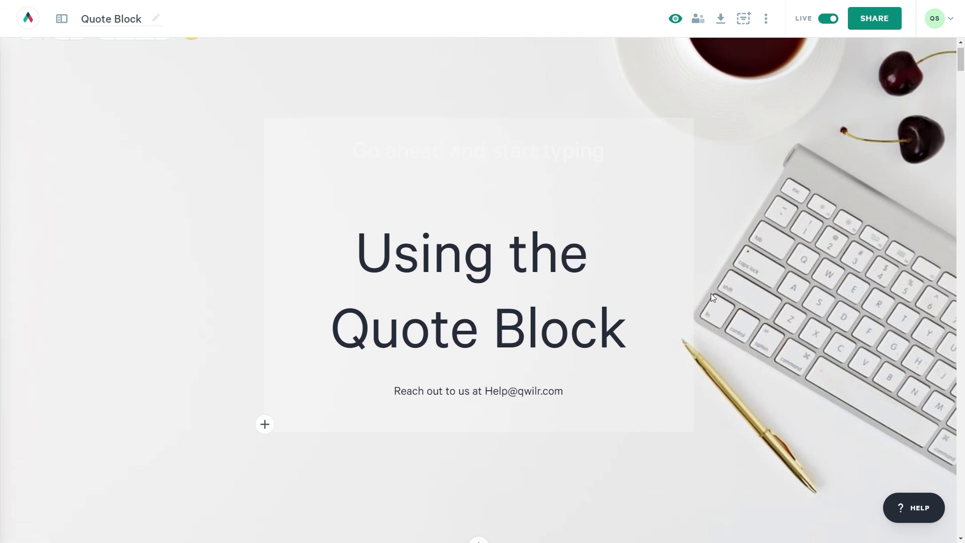